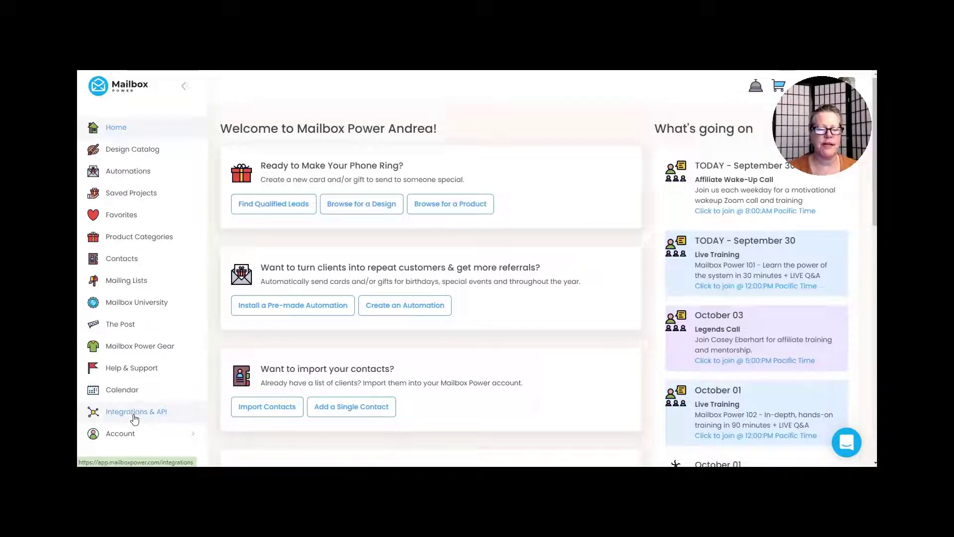
- Open the Integrations & API page in Mailbox Power and look over the partner integrations, including API Nation
left_click(135, 420)
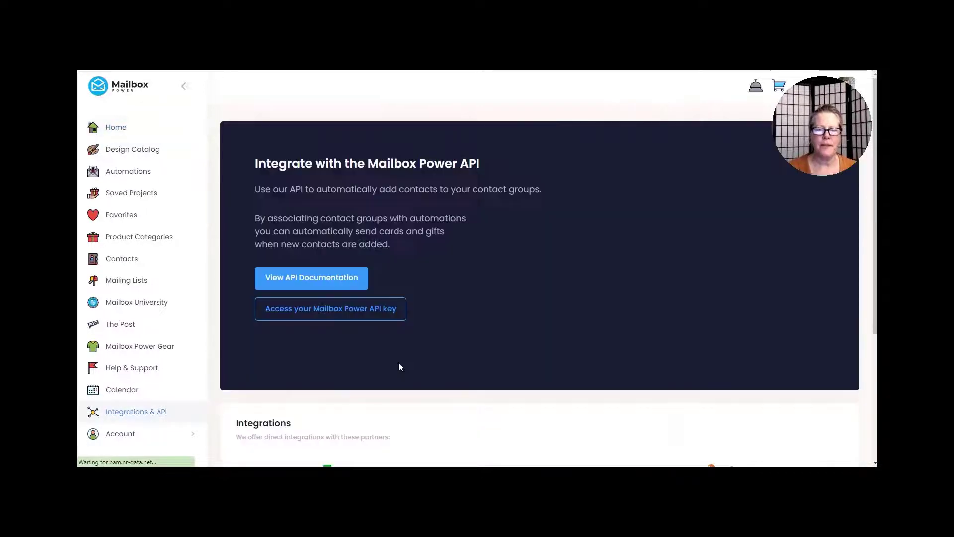
scroll(407, 362, "down", 4)
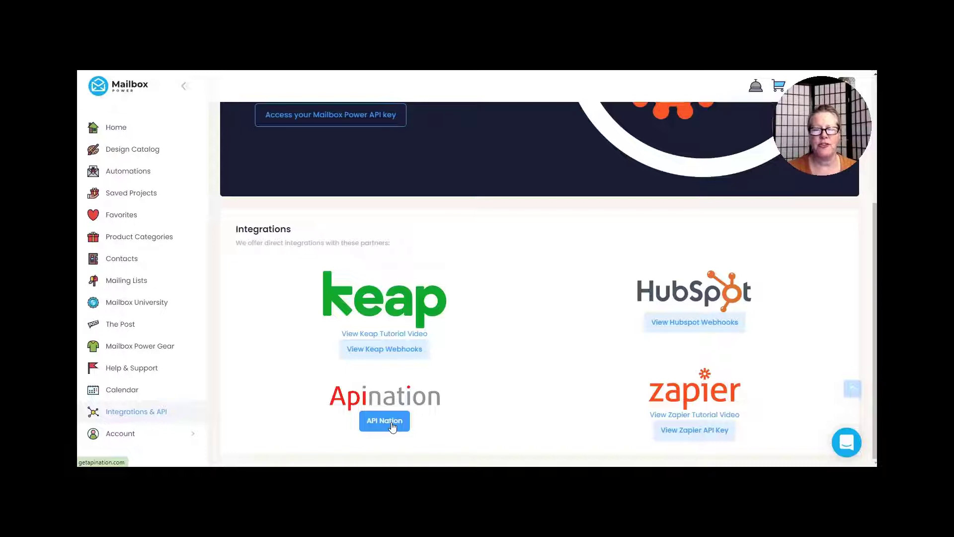
scroll(392, 426, "up", 4)
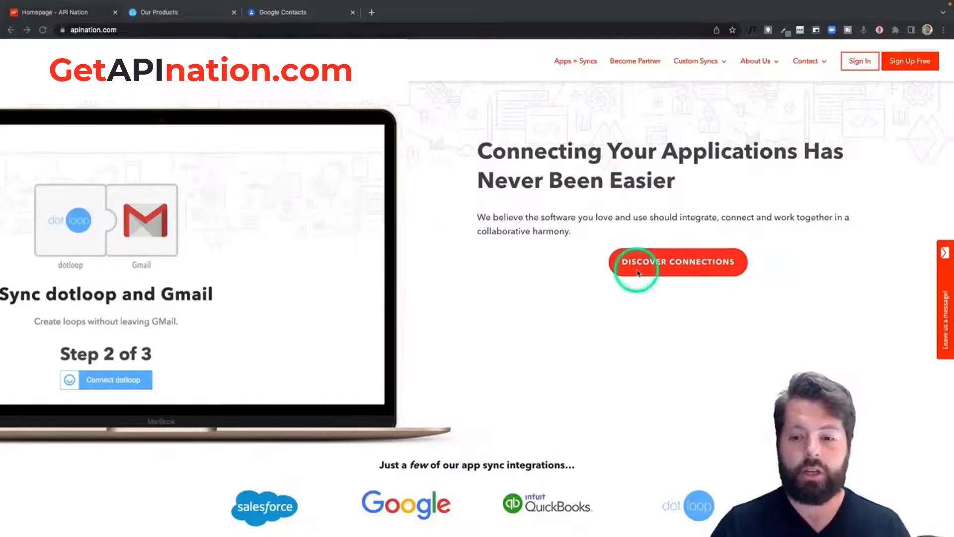
- Browse API Nation's available connections and open the Google Contacts app
left_click(666, 262)
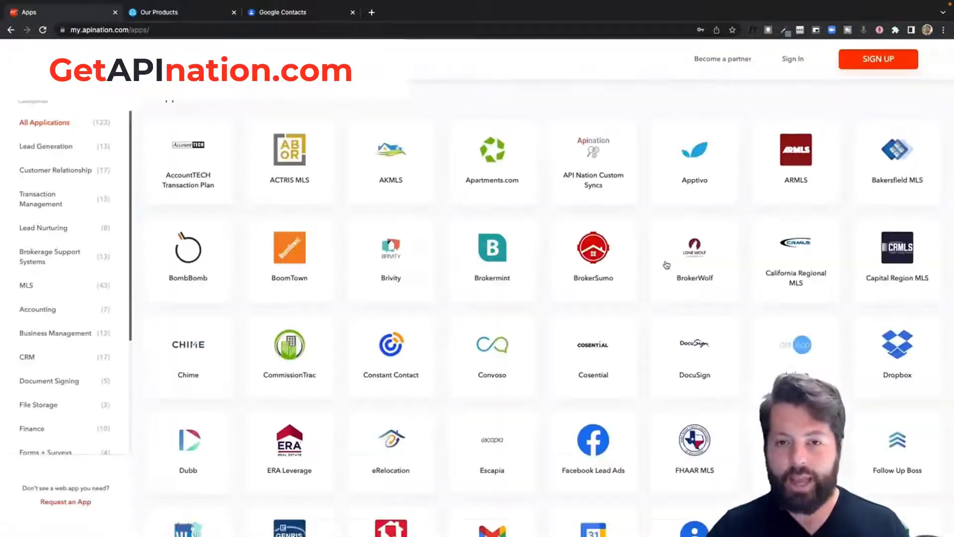
scroll(575, 330, "down", 5)
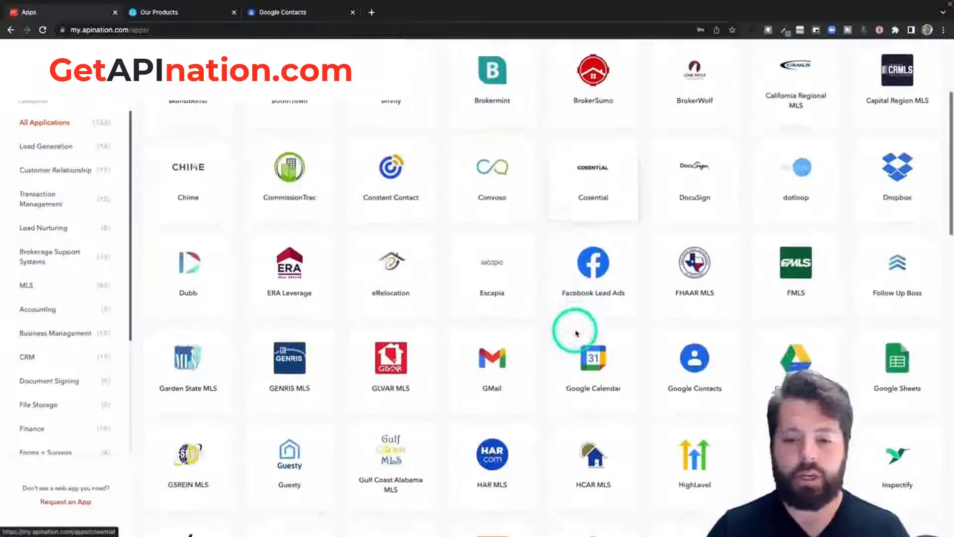
scroll(577, 333, "down", 6)
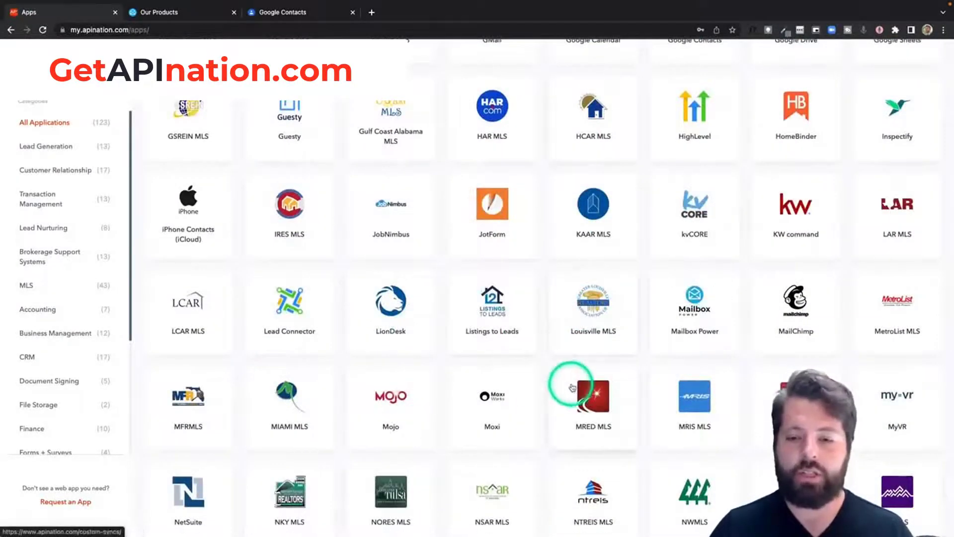
scroll(571, 385, "up", 3)
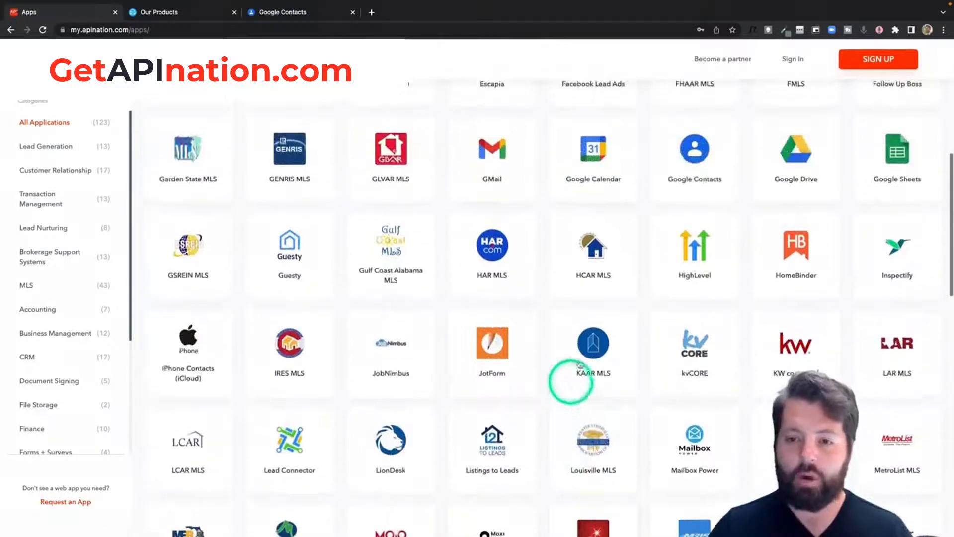
left_click(700, 152)
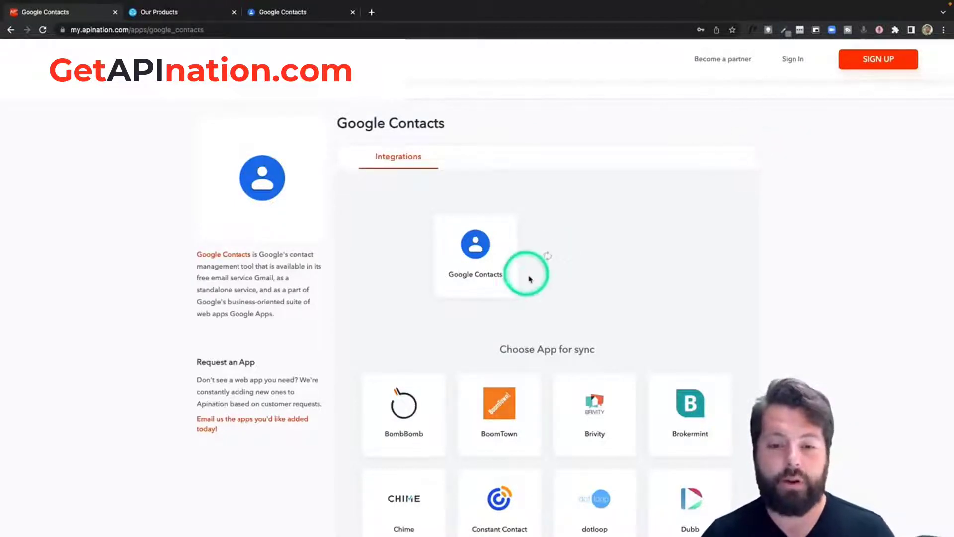
- Choose Mailbox Power as the app to sync with Google Contacts
scroll(541, 297, "down", 3)
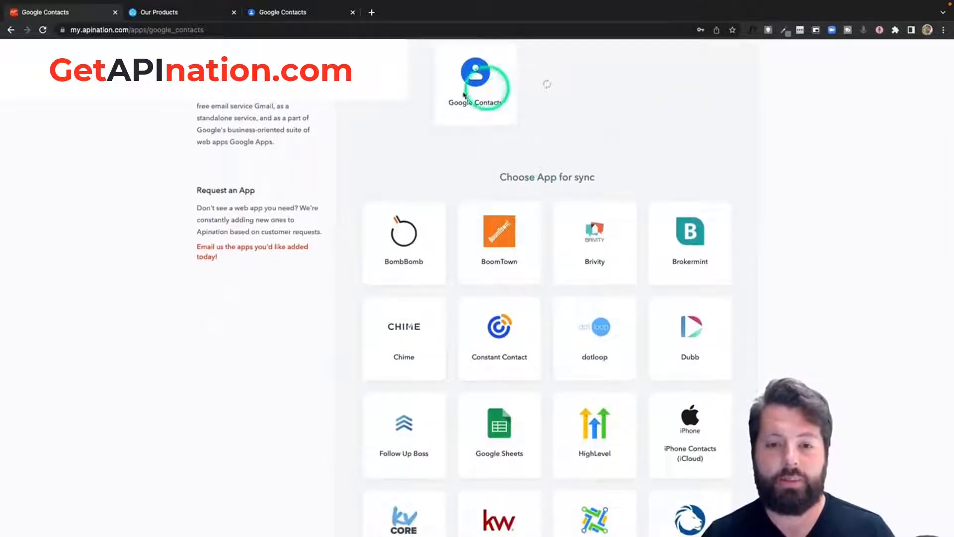
scroll(523, 189, "down", 1)
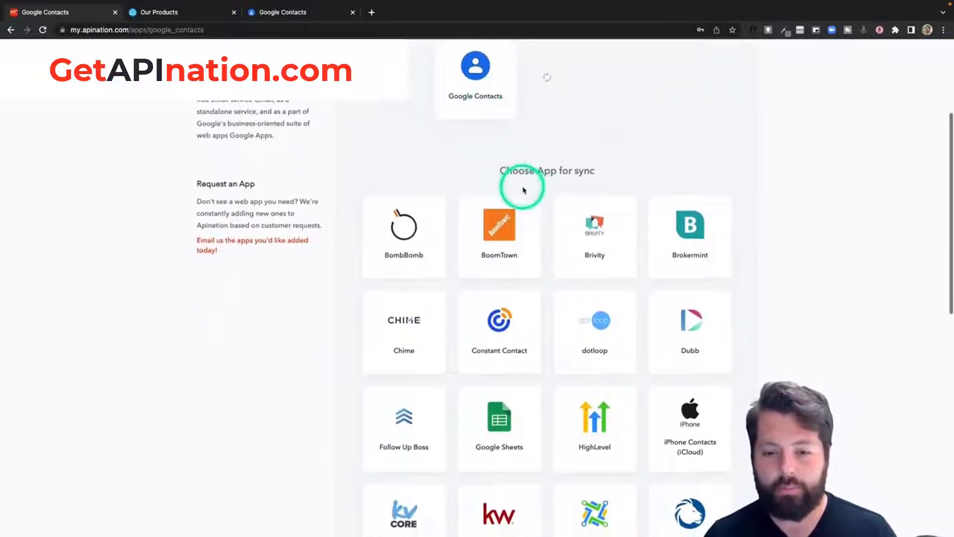
scroll(524, 191, "down", 4)
scroll(524, 190, "down", 3)
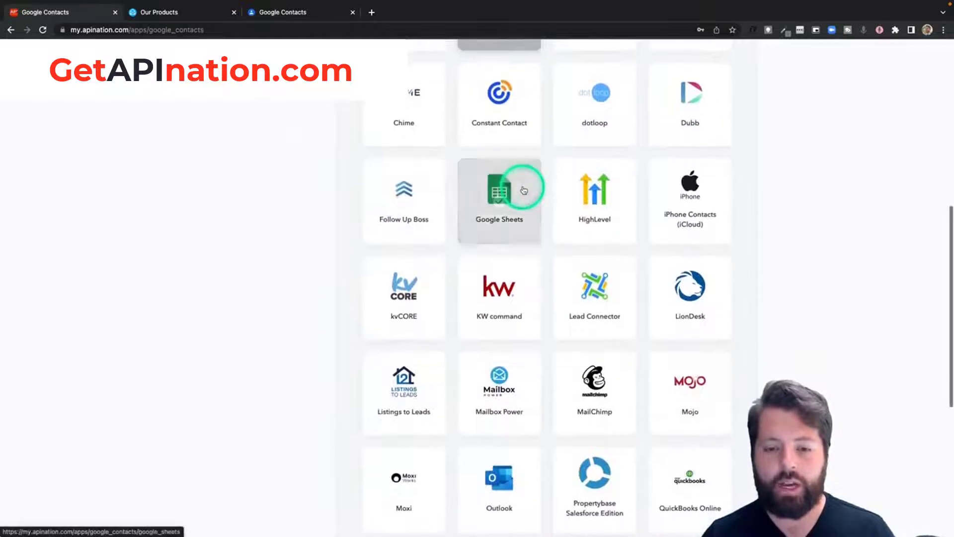
left_click(512, 256)
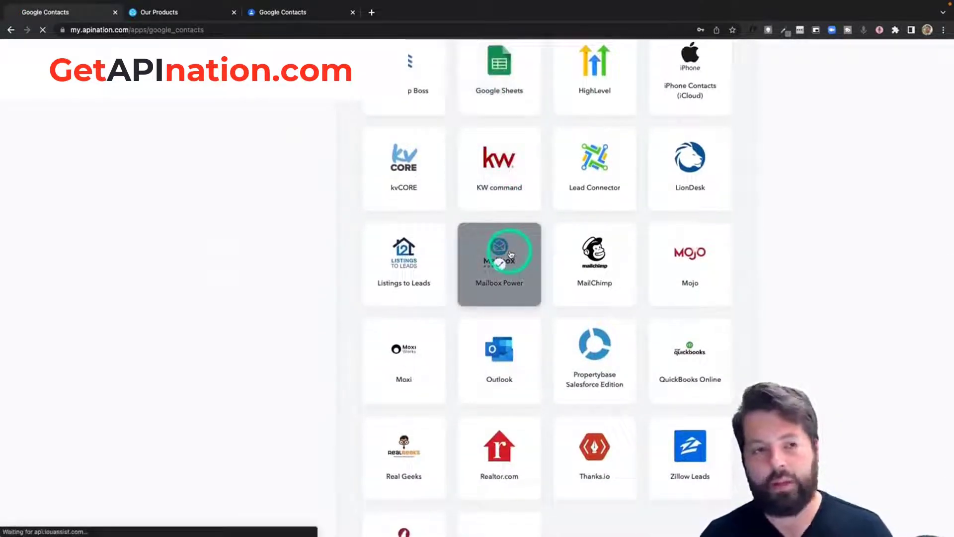
- Switch to the Mailbox Power products page and look through its gift and card categories
left_click(207, 13)
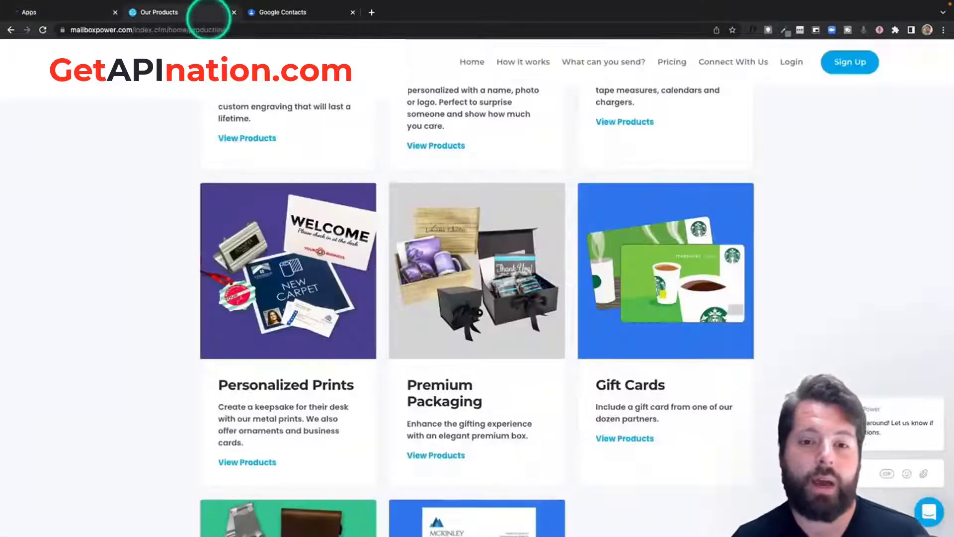
scroll(464, 221, "up", 1)
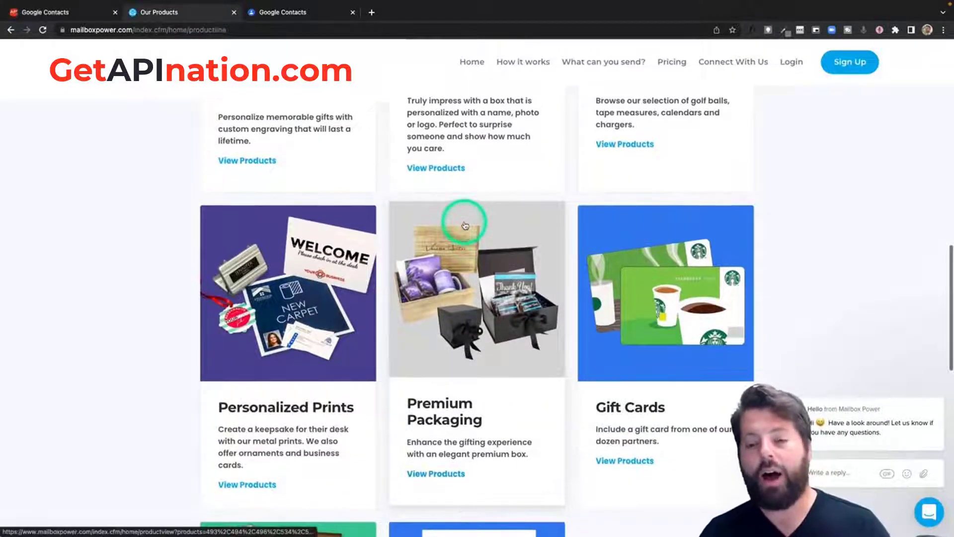
scroll(464, 222, "up", 3)
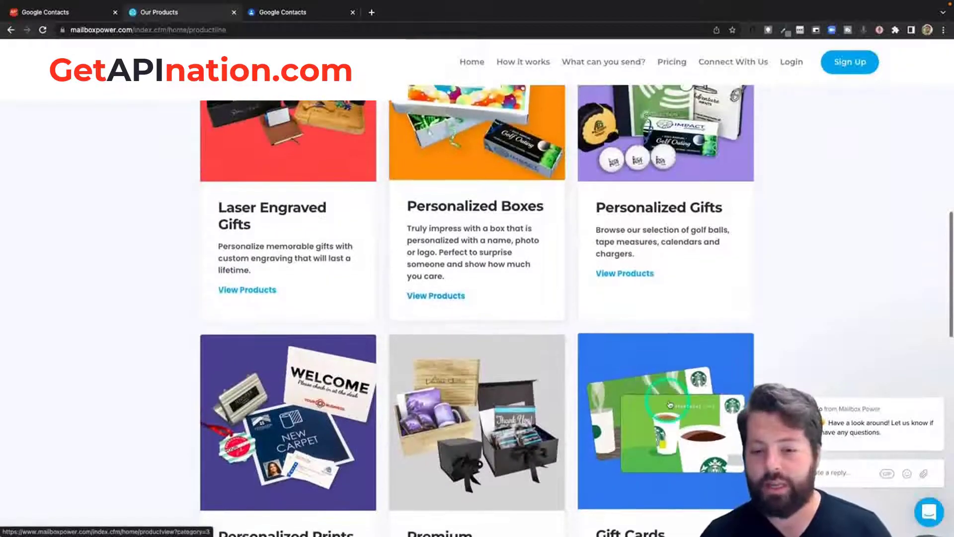
scroll(398, 239, "up", 2)
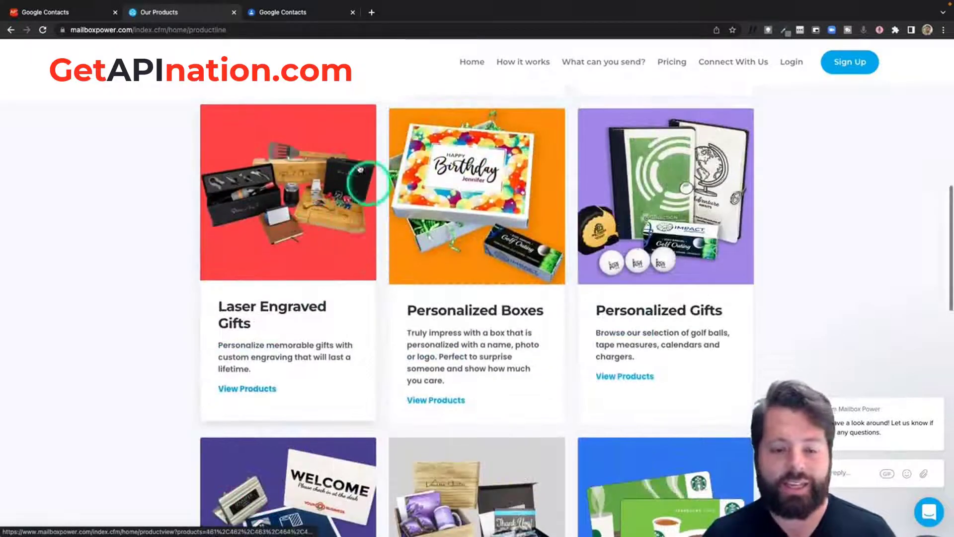
scroll(365, 199, "up", 6)
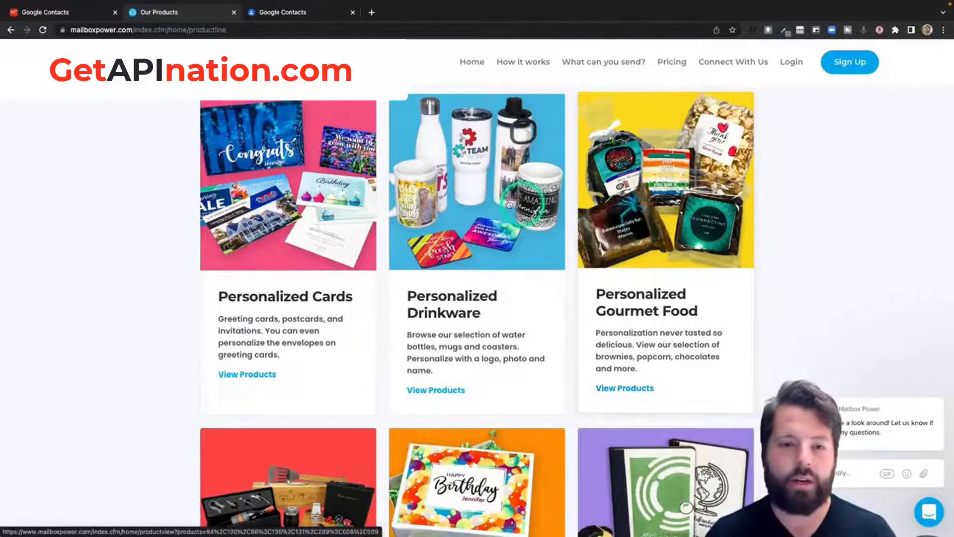
- Return to API Nation, activate the Google Contacts contacts to Mailbox Power people sync, and sign in with the Google account
left_click(55, 13)
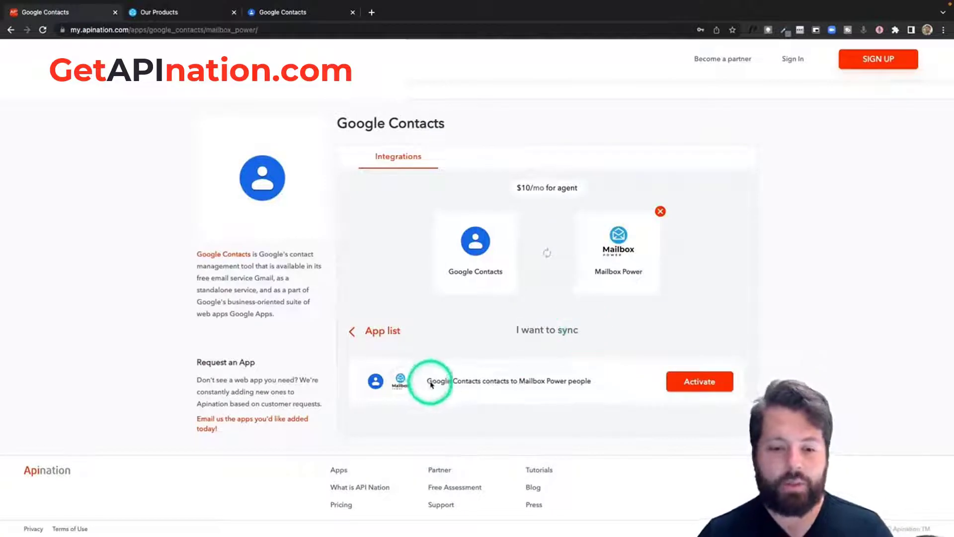
left_click(694, 382)
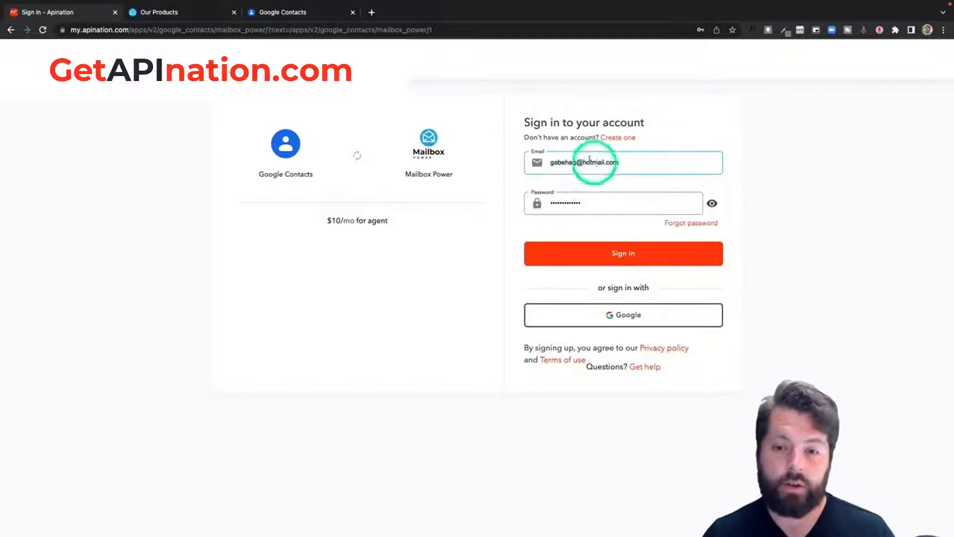
left_click(629, 320)
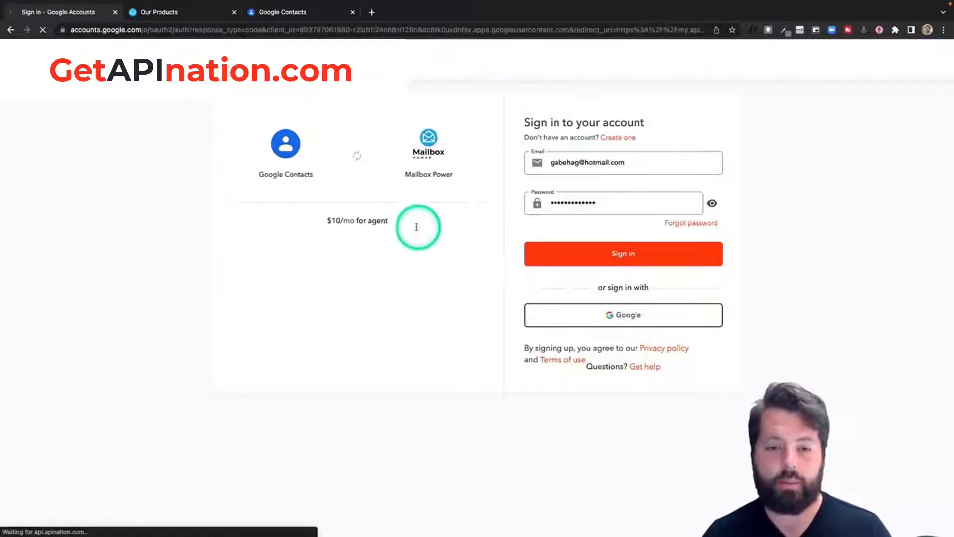
left_click(410, 258)
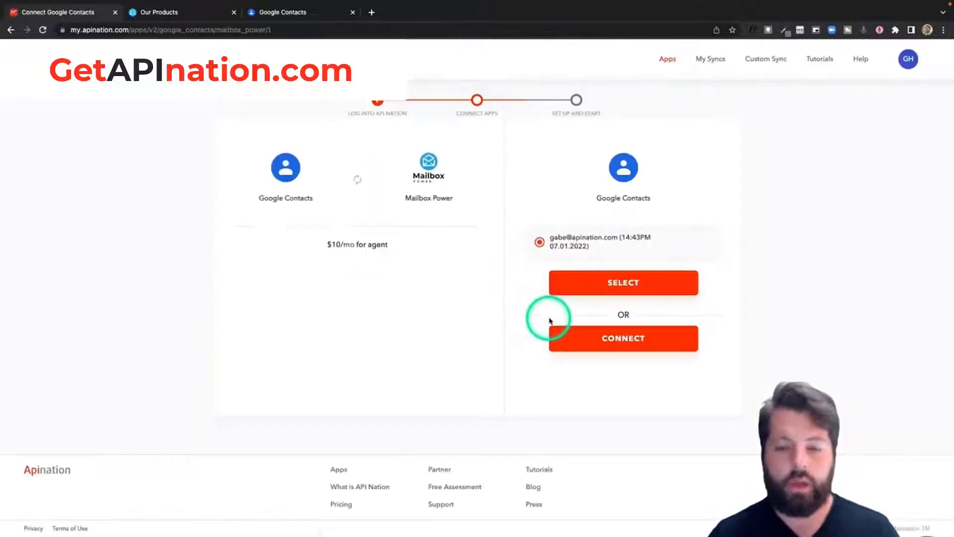
- Connect a Google account for Google Contacts and allow Apination to access its contacts
left_click(606, 340)
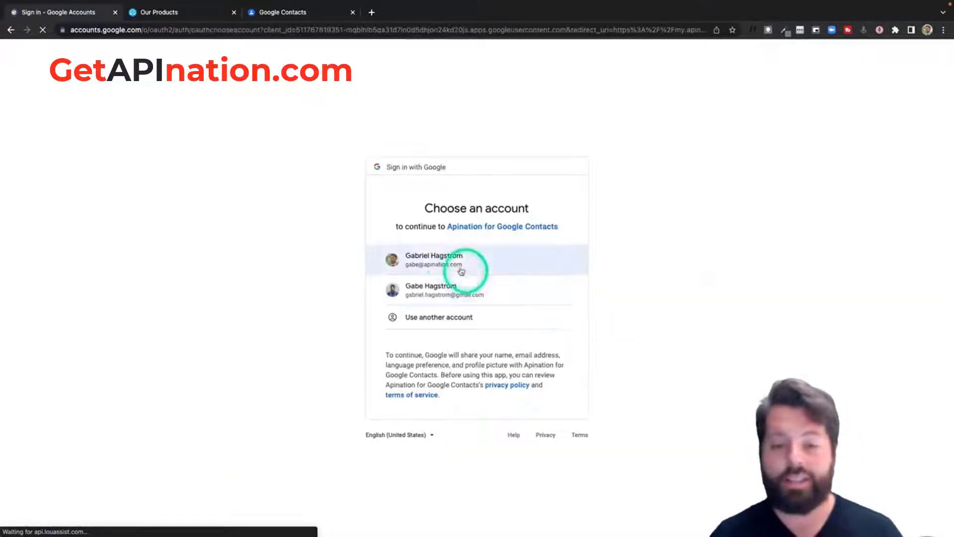
left_click(449, 259)
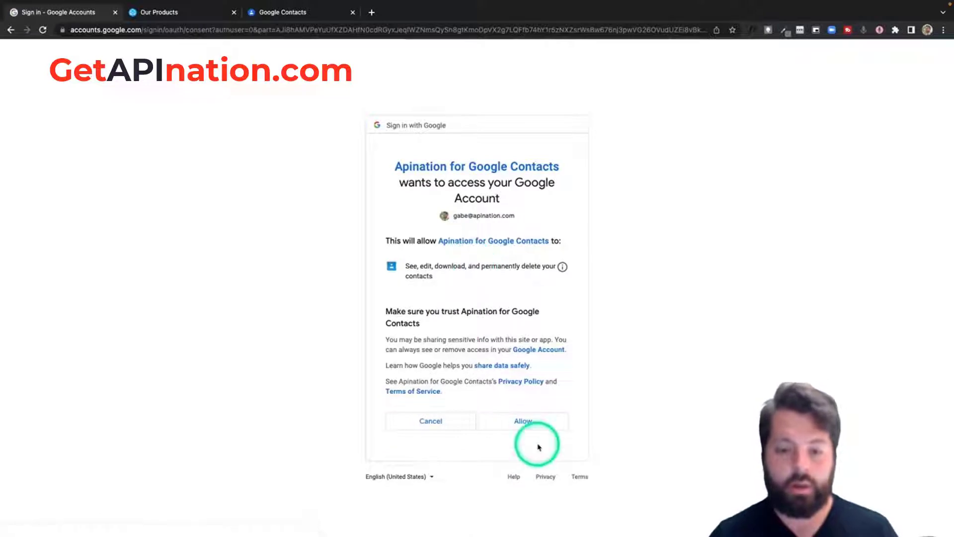
left_click(542, 426)
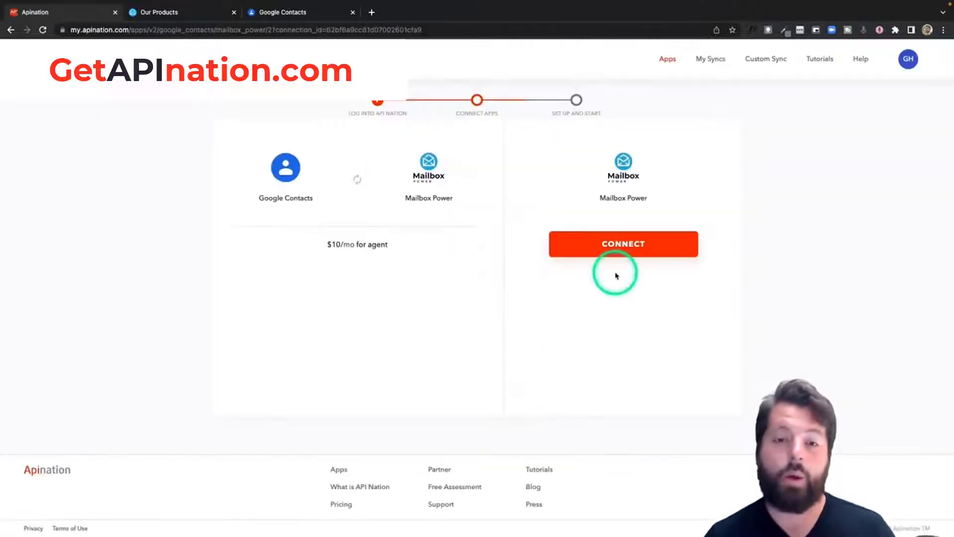
- Start the Mailbox Power connection, open the linked API token page and copy the API key
left_click(626, 243)
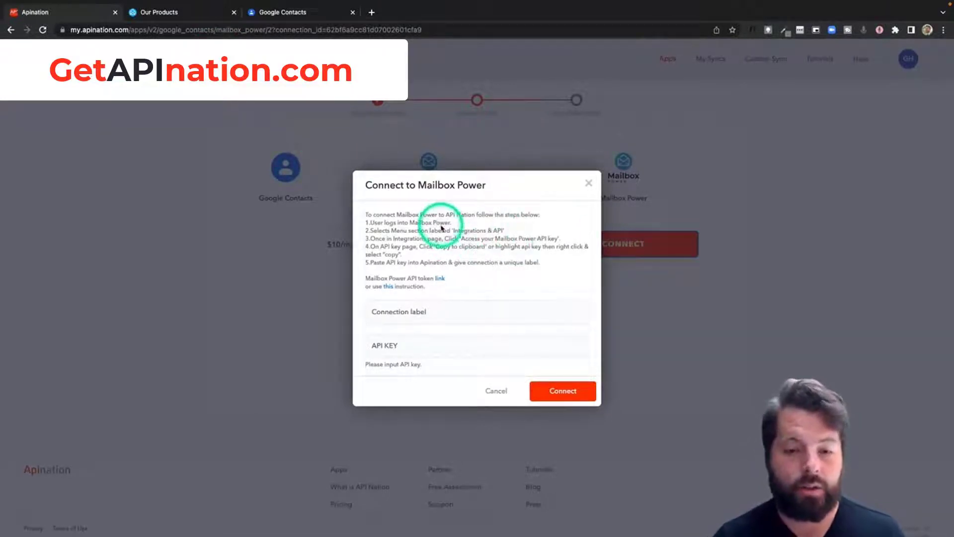
left_click(440, 280)
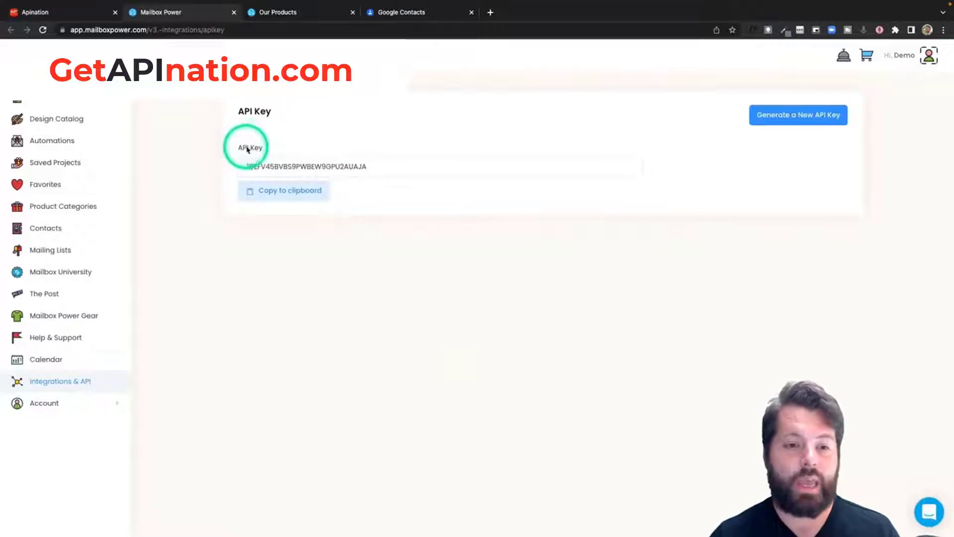
left_click(273, 193)
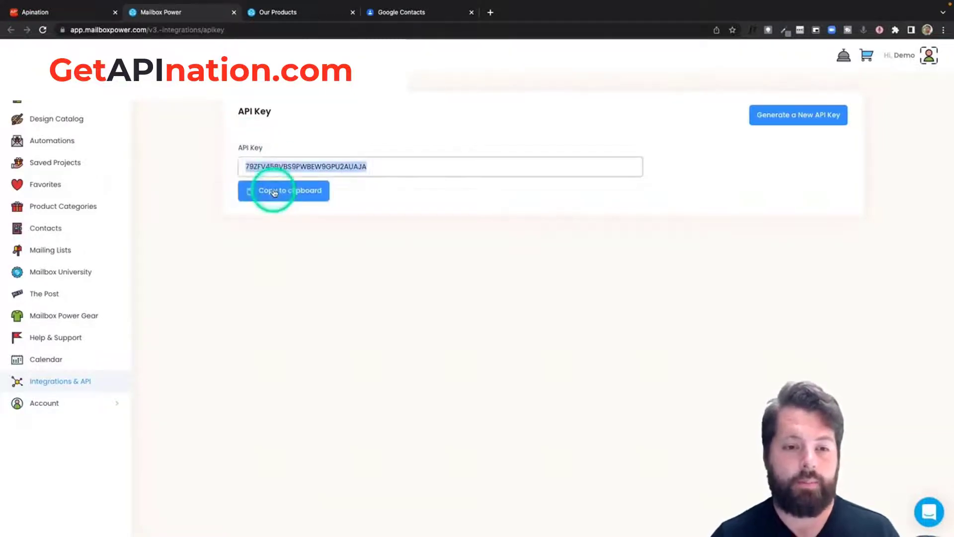
- Back in API Nation, paste the Mailbox Power API key, enter a connection label and connect the account
left_click(75, 14)
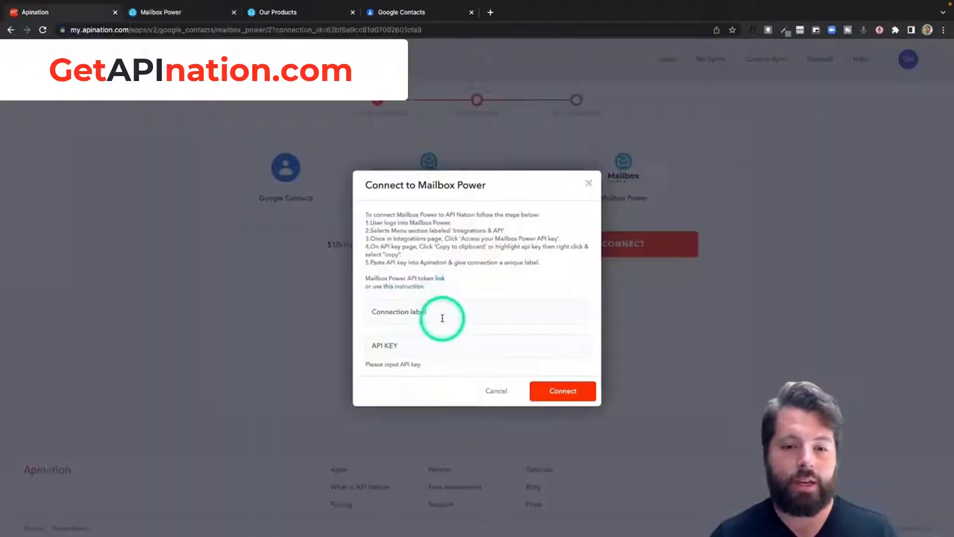
left_click(427, 348)
key("super+v")
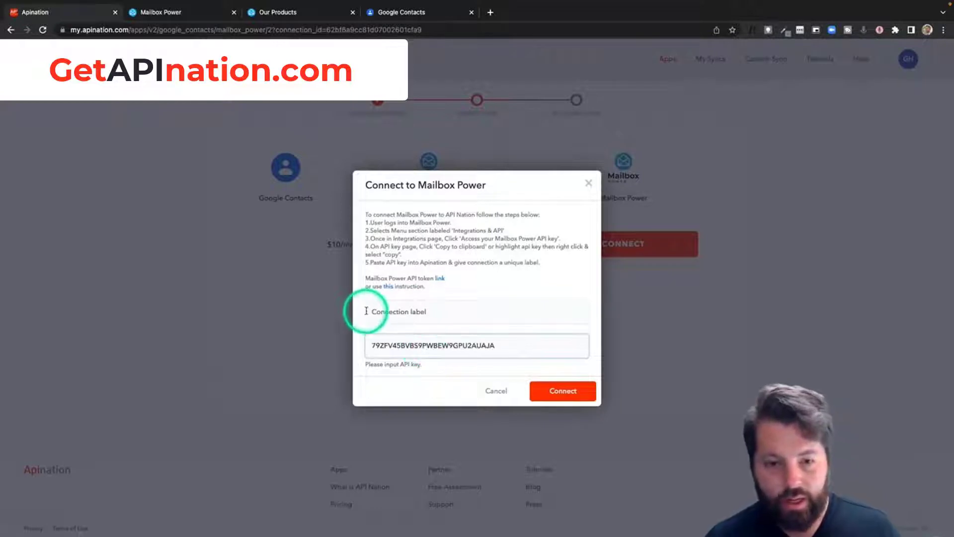
left_click(397, 312)
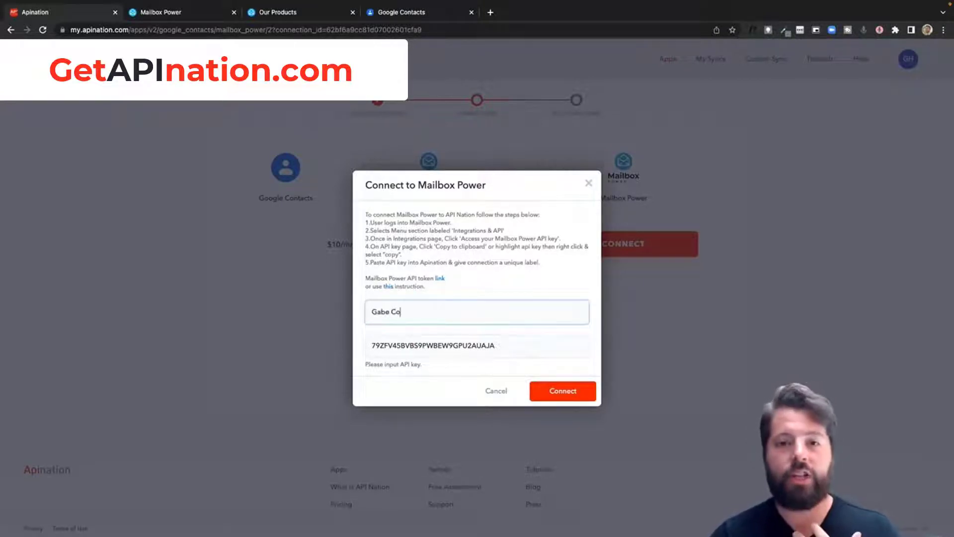
left_click(571, 392)
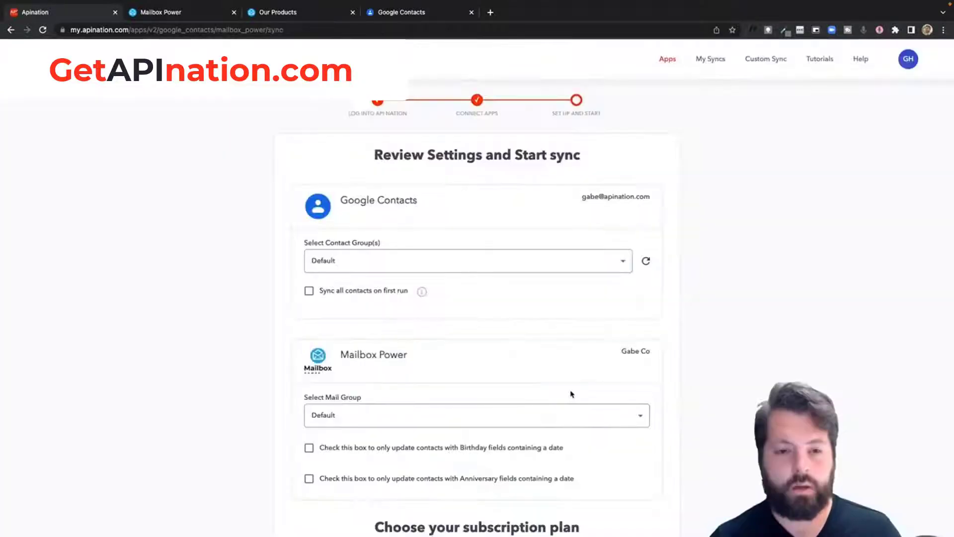
- Review the sync settings, keeping the Default contact and mail groups, and subscribe to the $10 monthly plan
scroll(570, 392, "down", 1)
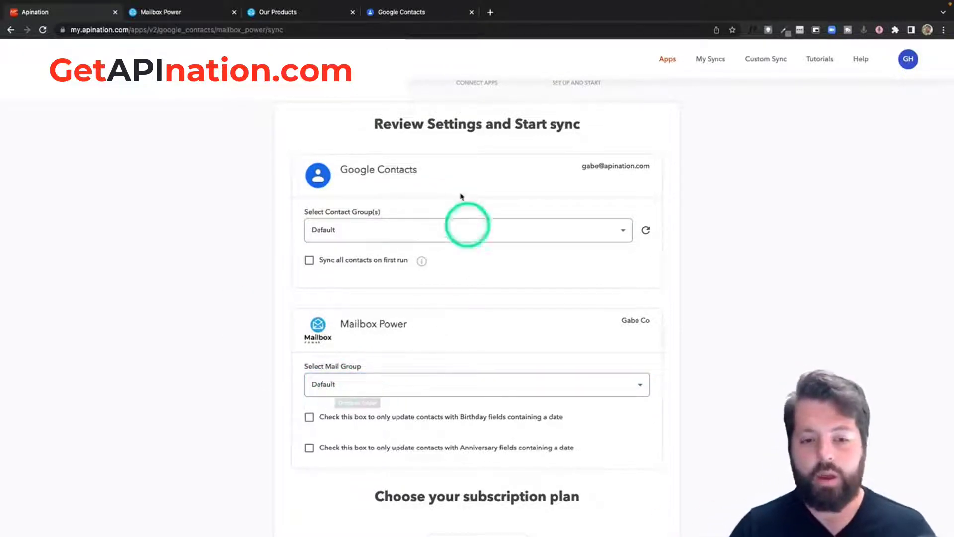
scroll(393, 318, "down", 3)
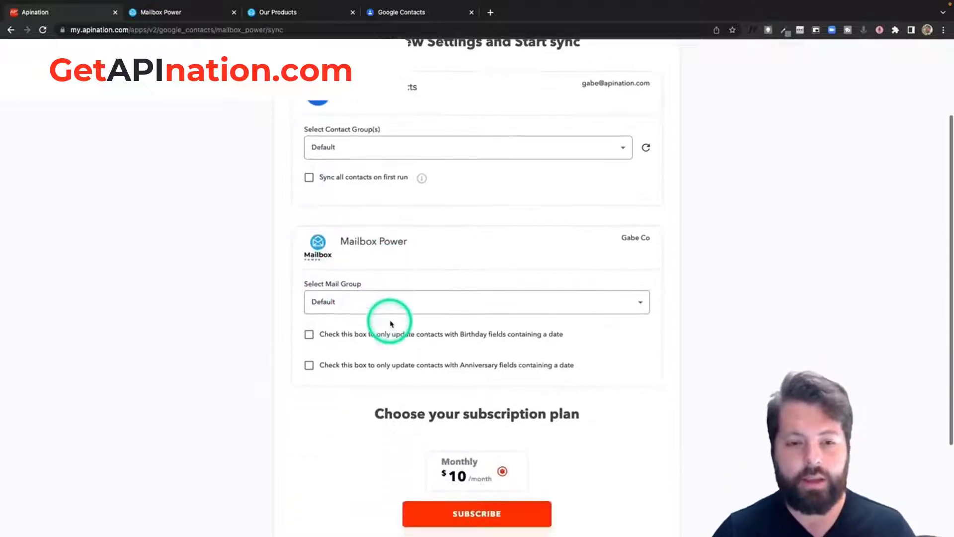
left_click(475, 501)
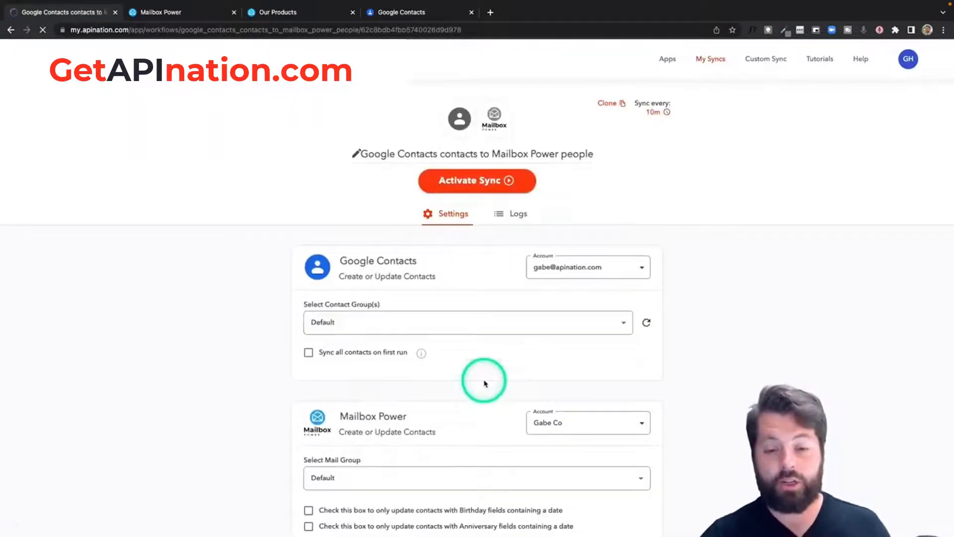
scroll(485, 383, "down", 3)
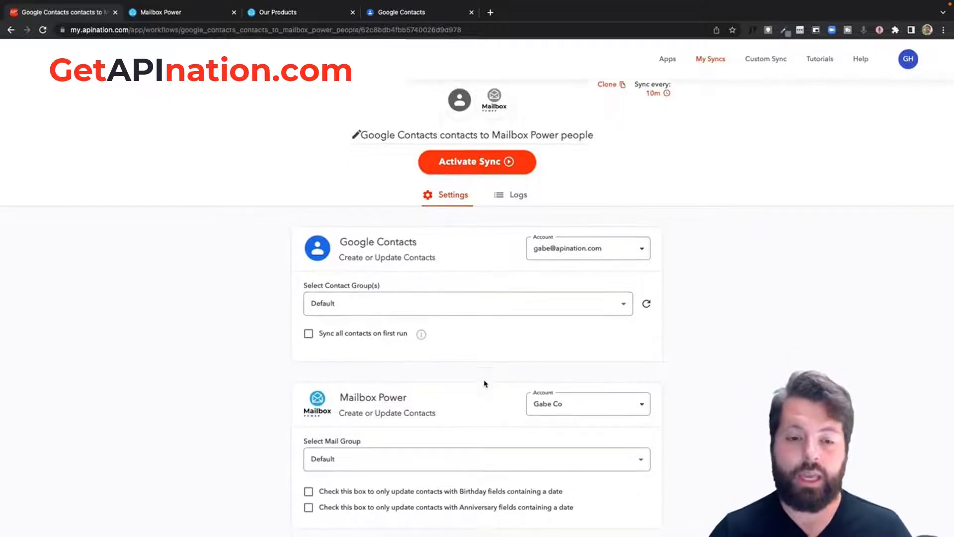
- Switch to Google Contacts and create a label named Brownies
scroll(485, 383, "down", 1)
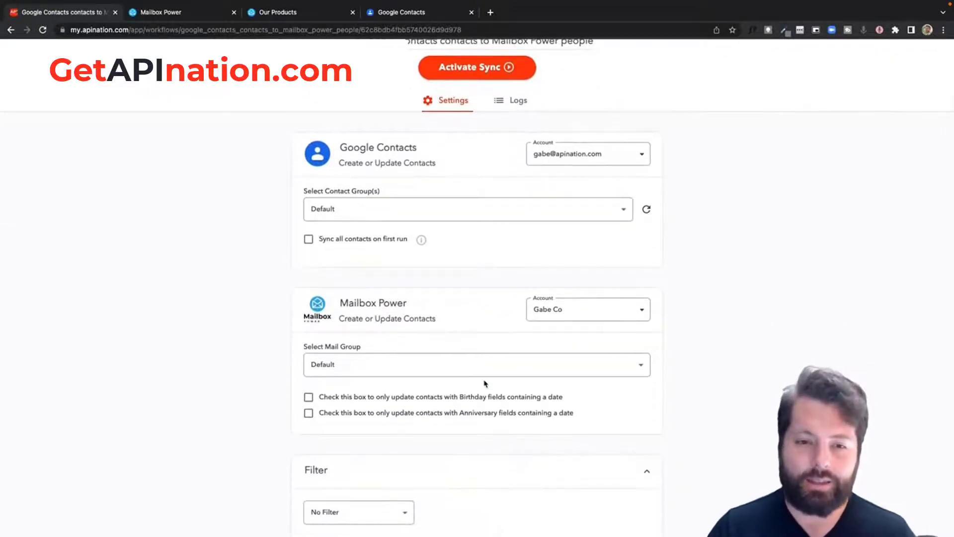
scroll(494, 273, "up", 1)
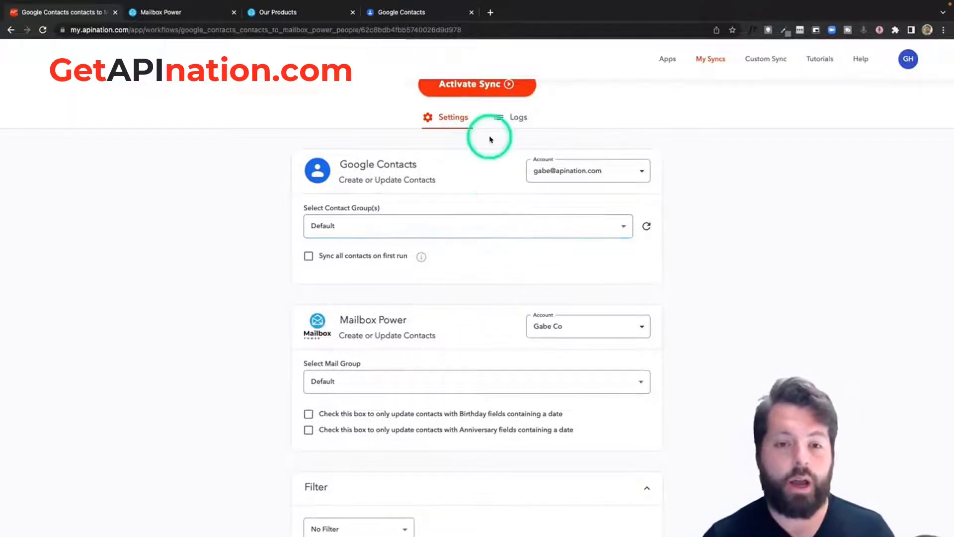
left_click(400, 13)
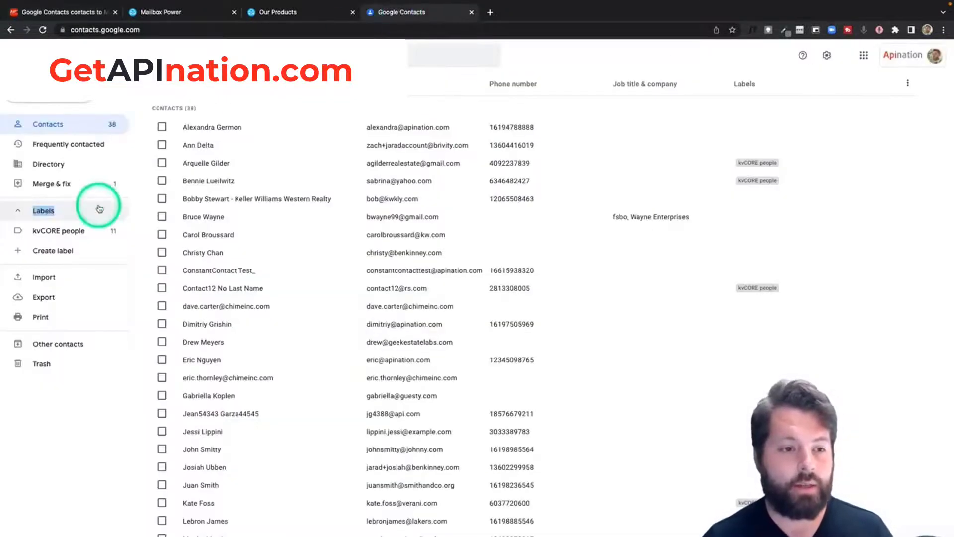
left_click(49, 256)
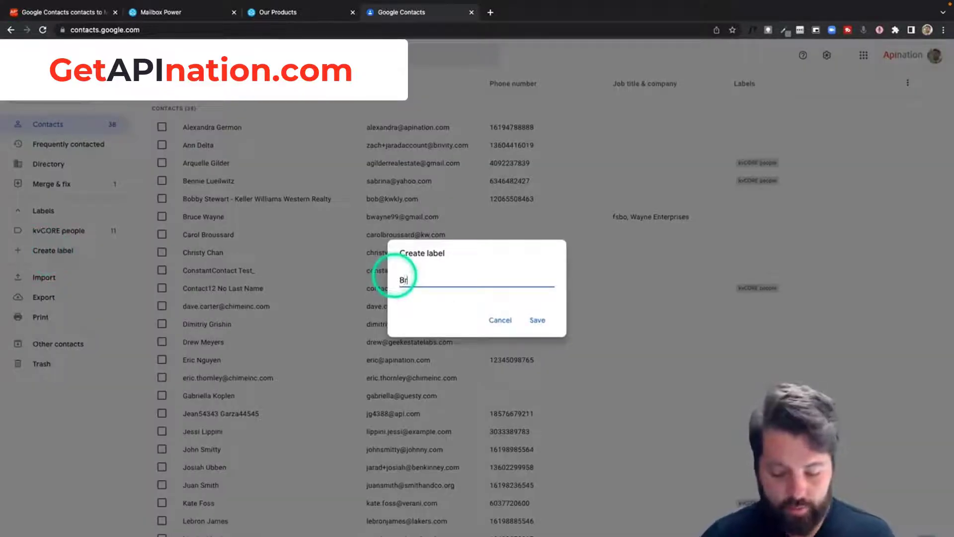
type("Brownies")
left_click(537, 320)
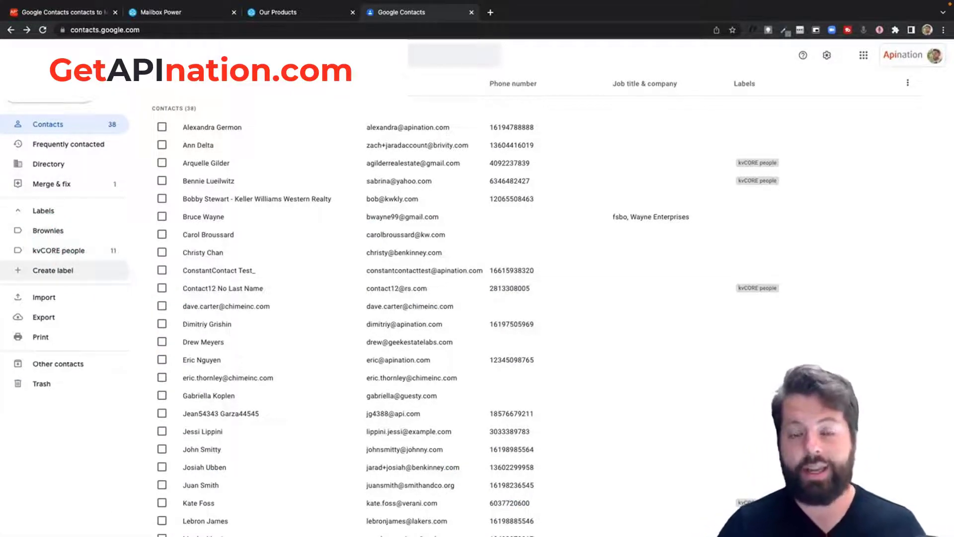
- Back in API Nation, refresh the Google Contacts groups and select only Brownies instead of Default
left_click(89, 14)
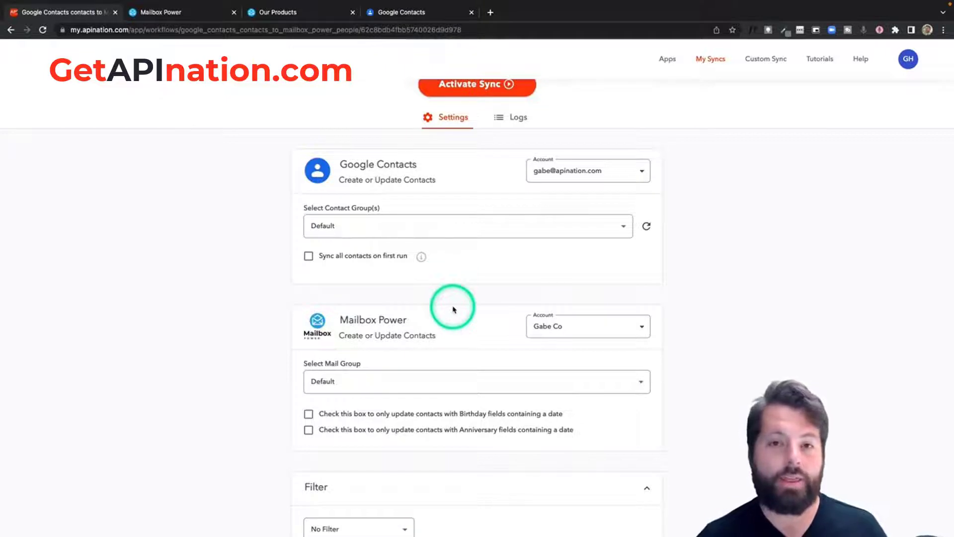
left_click(648, 227)
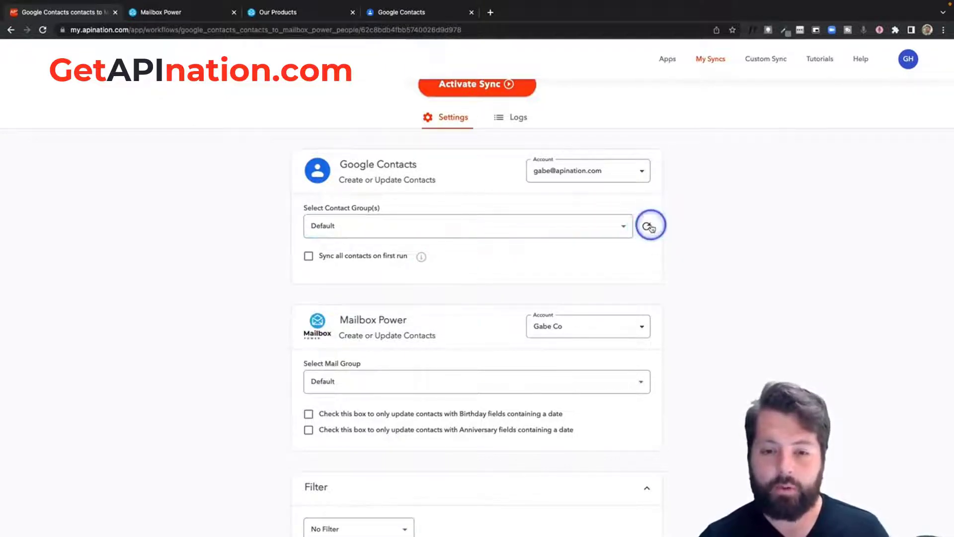
left_click(624, 224)
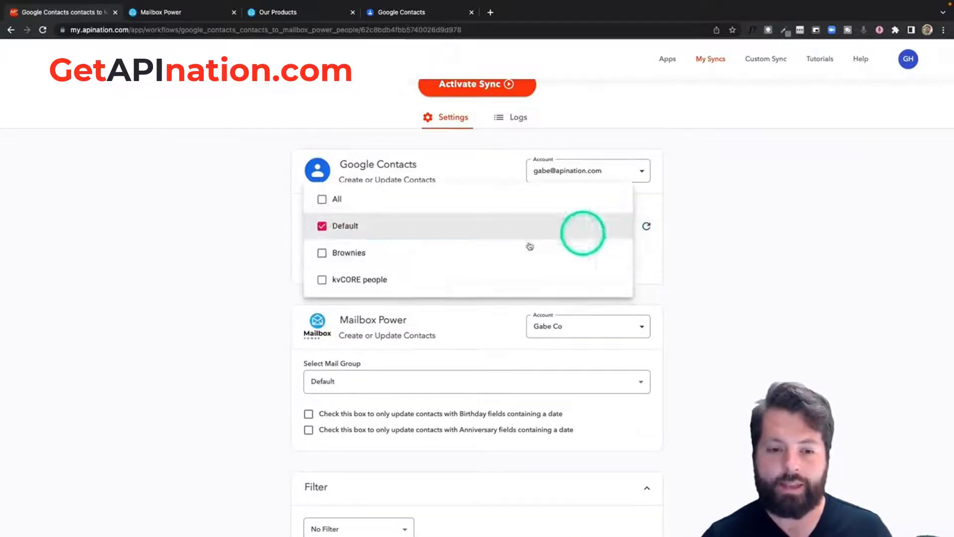
left_click(343, 251)
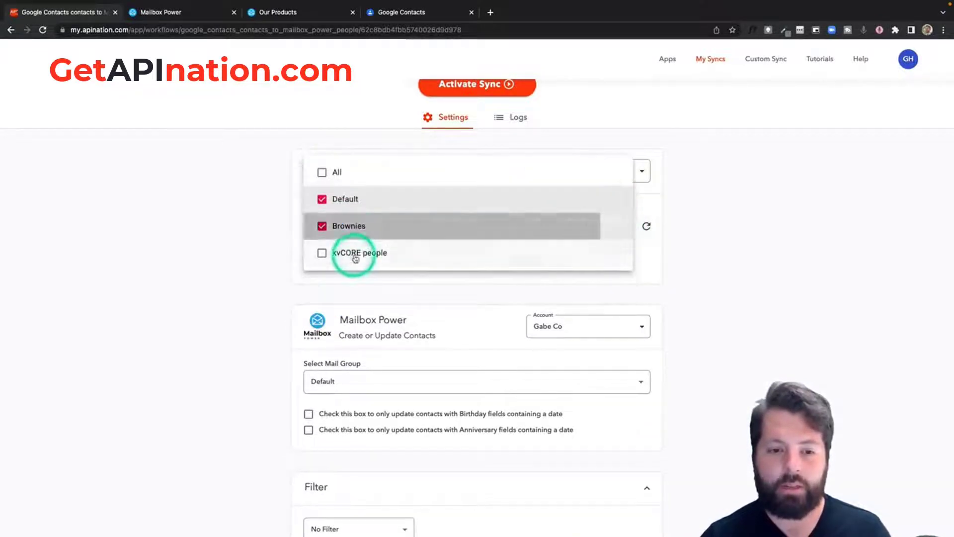
left_click(342, 199)
left_click(407, 298)
left_click(326, 230)
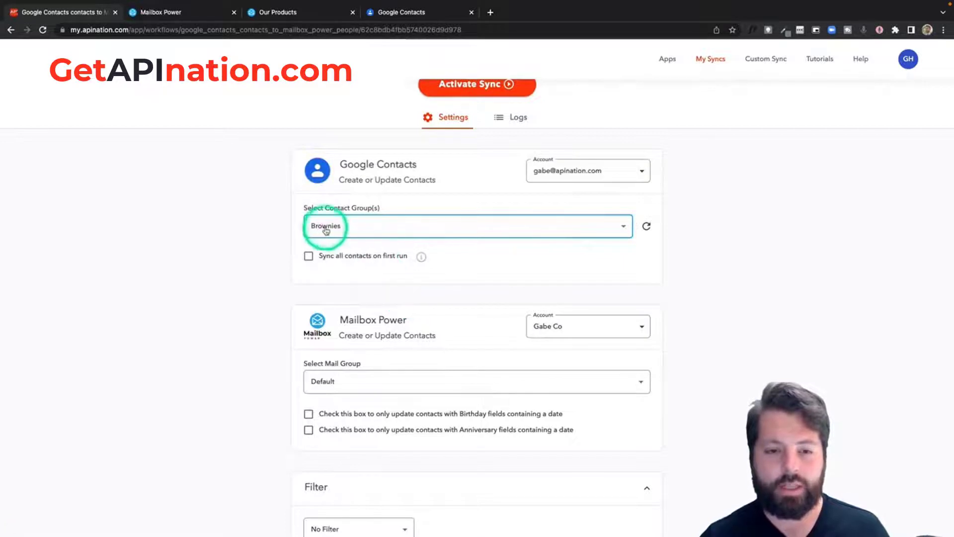
- Set the Mailbox Power mail group to Brownies Automation
scroll(388, 292, "down", 3)
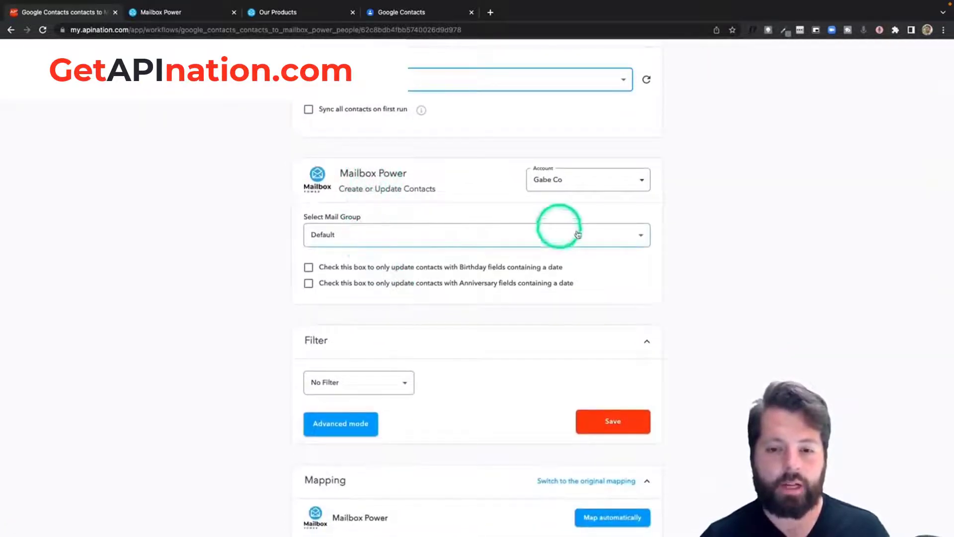
left_click(647, 234)
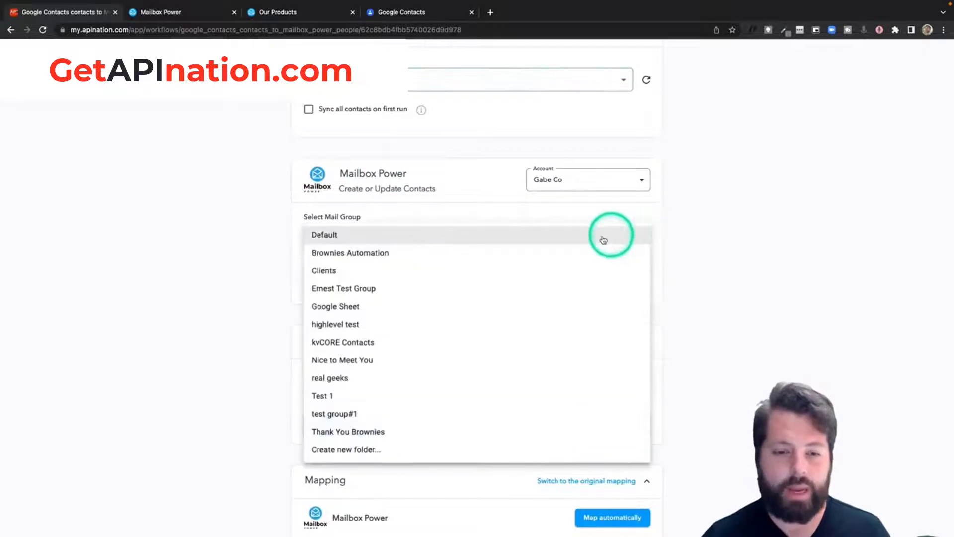
left_click(561, 253)
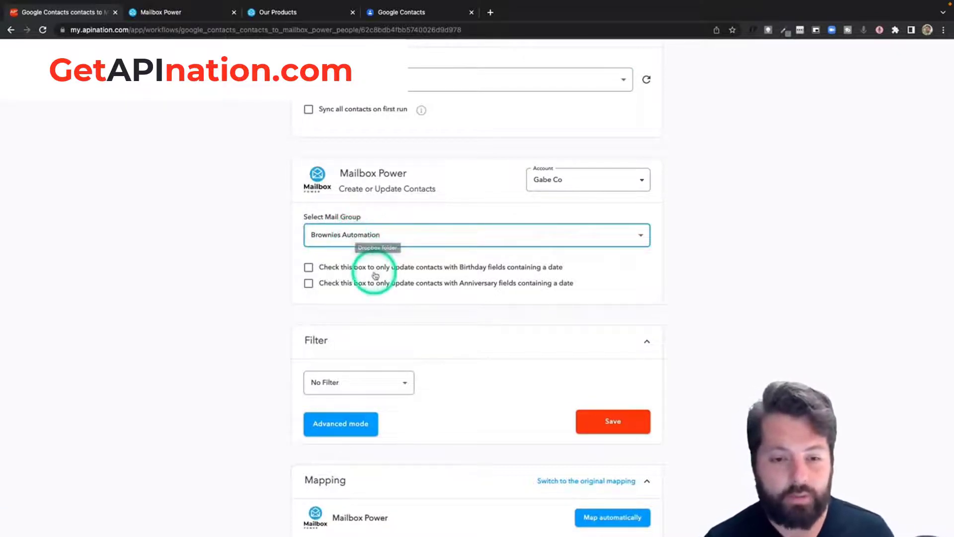
- Set the sync filter to ZIP equals 92110
scroll(374, 271, "down", 3)
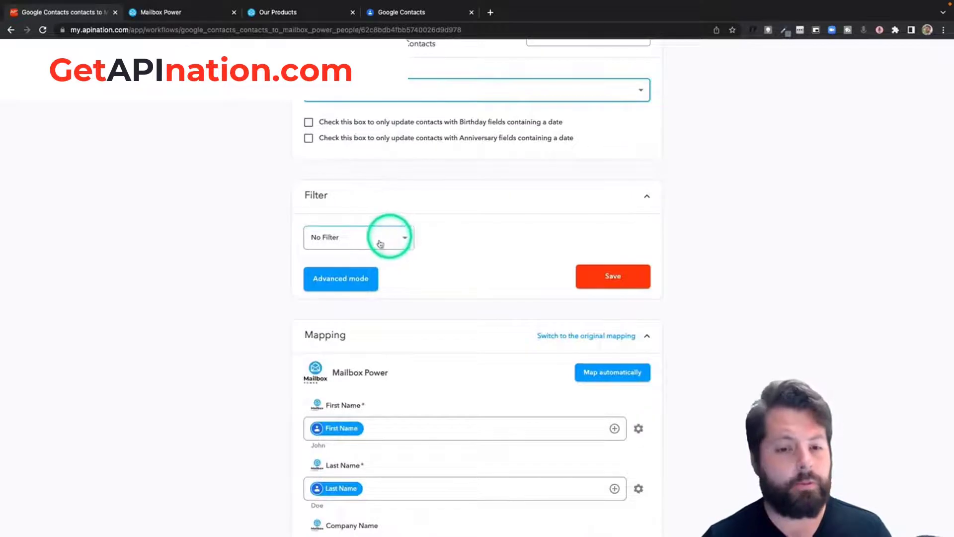
left_click(406, 241)
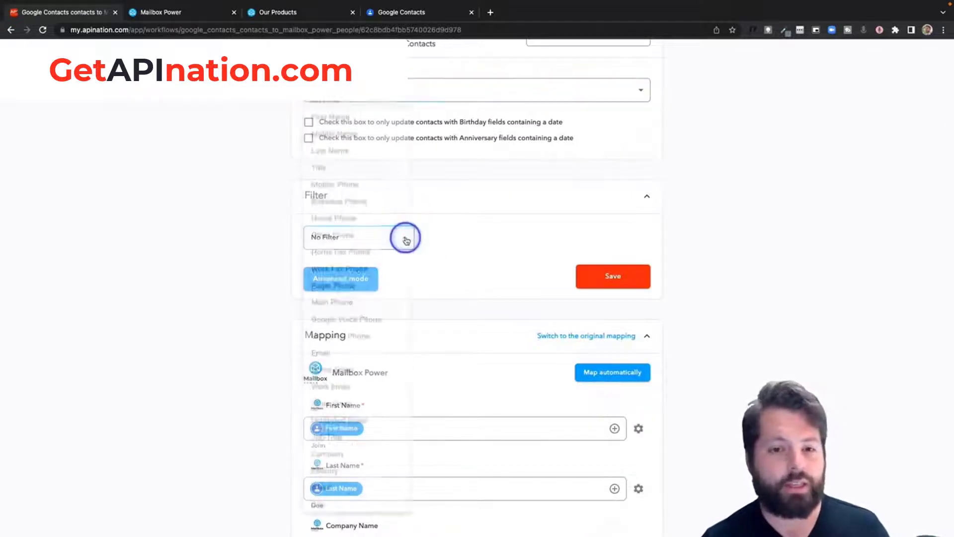
scroll(388, 381, "down", 3)
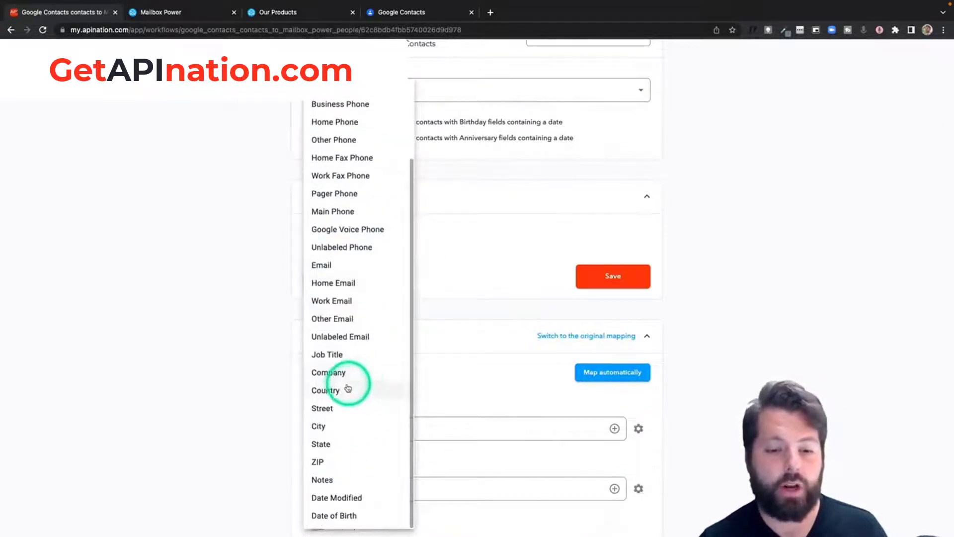
left_click(325, 463)
left_click(505, 242)
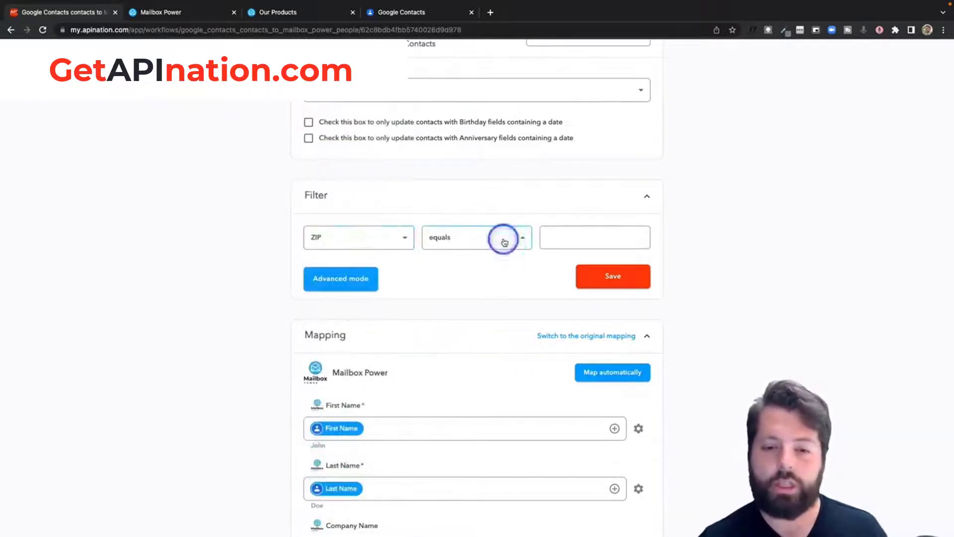
left_click(503, 239)
left_click(575, 233)
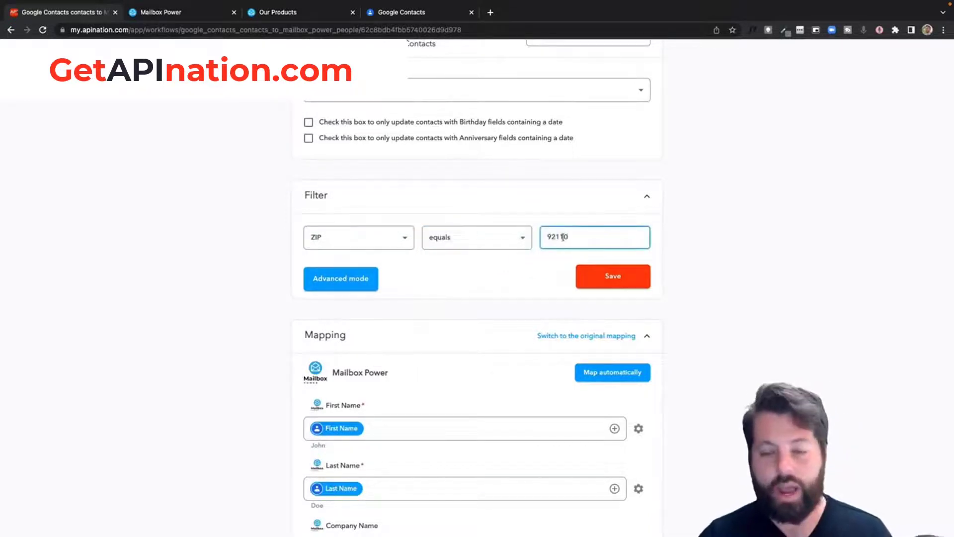
- Reset the sync filter to No Filter
left_click(402, 236)
scroll(362, 171, "up", 5)
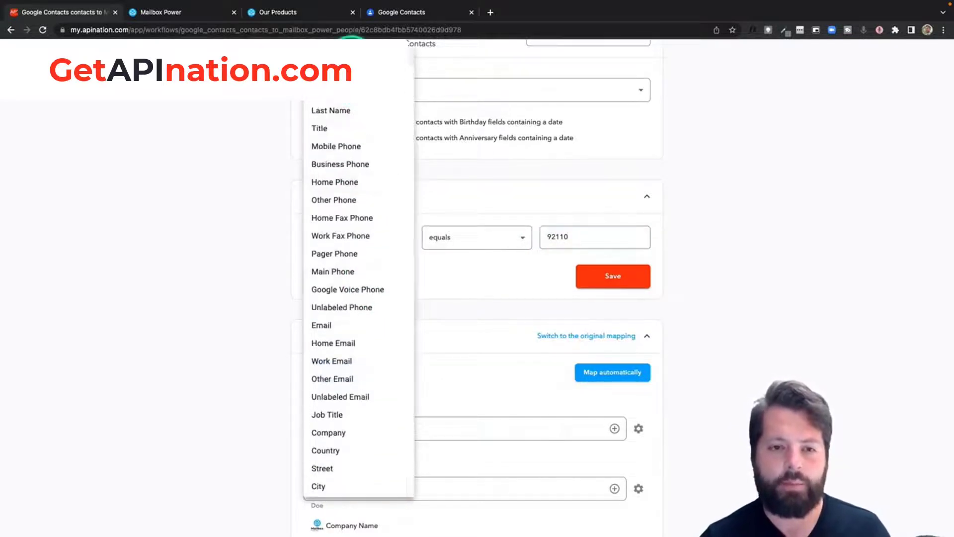
left_click(350, 59)
- Review the selected contact and mail groups and the Mailbox Power field mappings from First Name down to the address fields
scroll(482, 215, "up", 4)
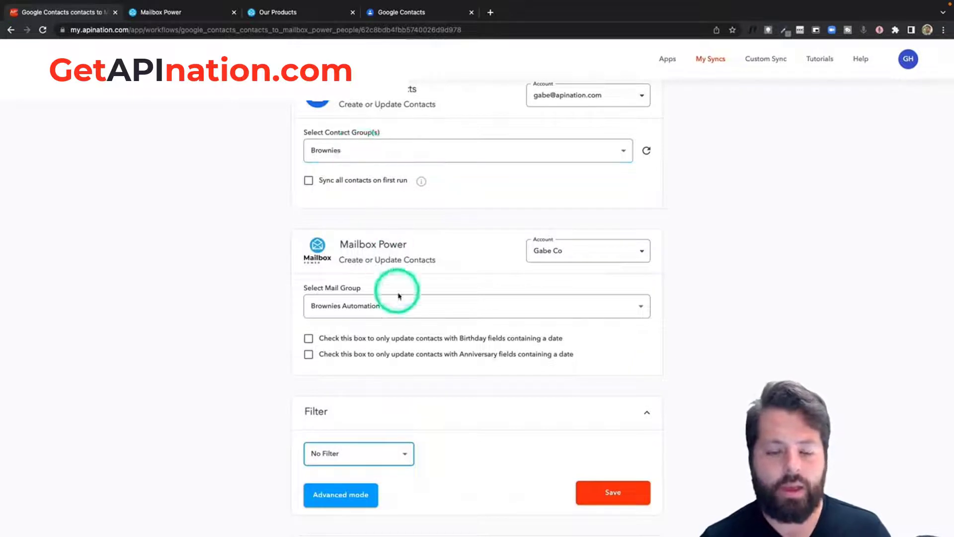
scroll(394, 322, "down", 1)
scroll(394, 322, "down", 3)
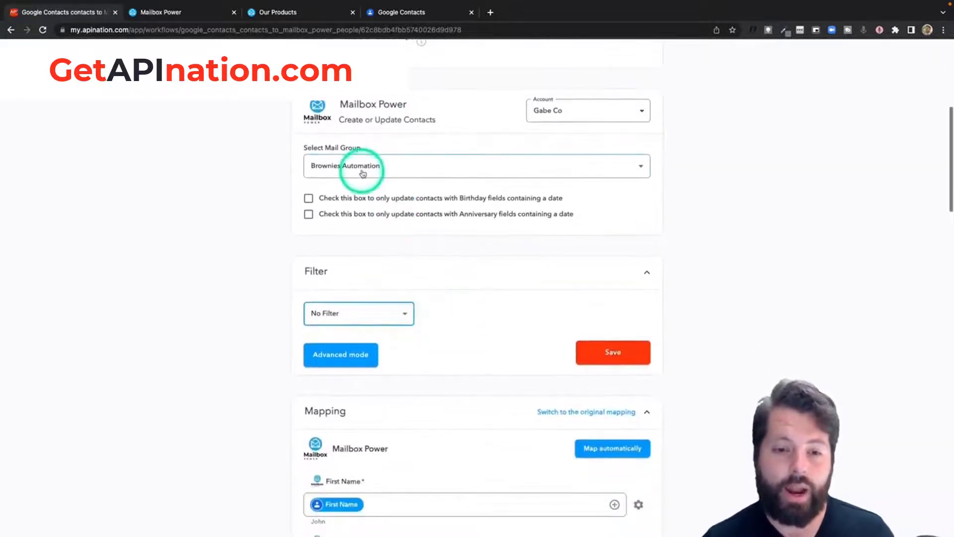
scroll(463, 273, "down", 5)
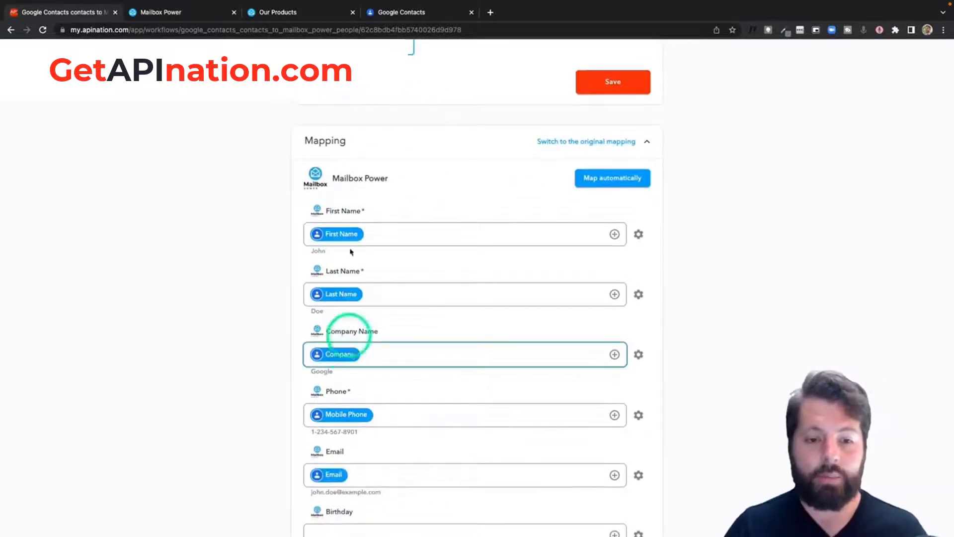
scroll(376, 381, "down", 3)
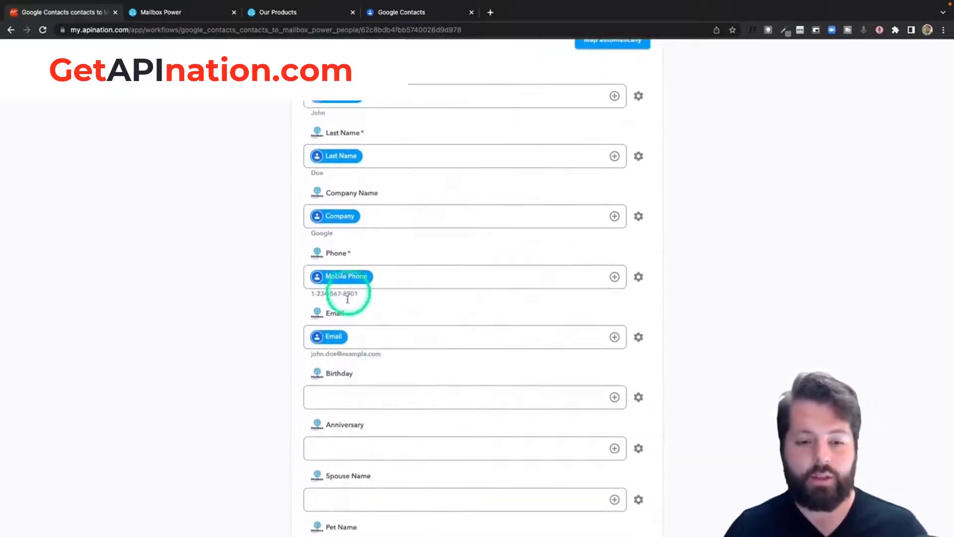
left_click(347, 347)
scroll(346, 347, "down", 4)
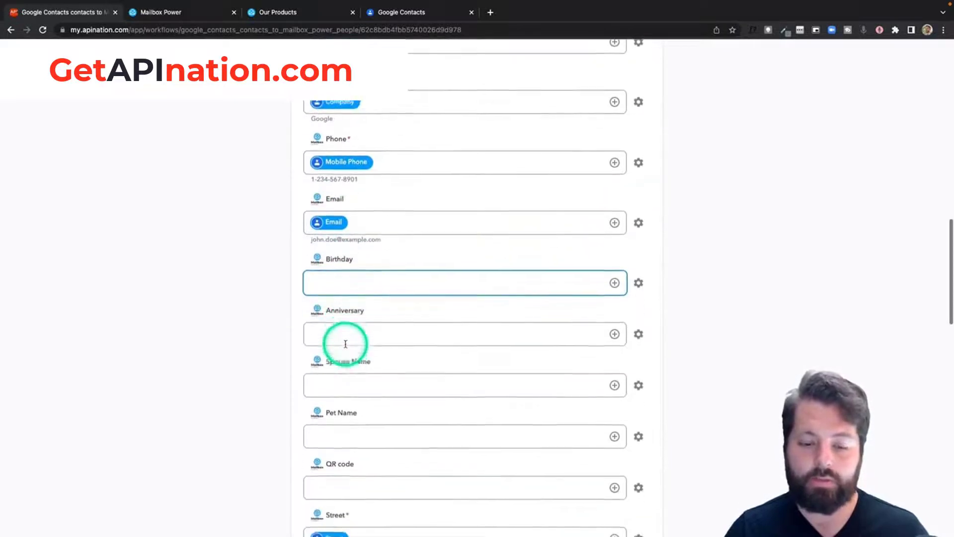
scroll(347, 347, "down", 1)
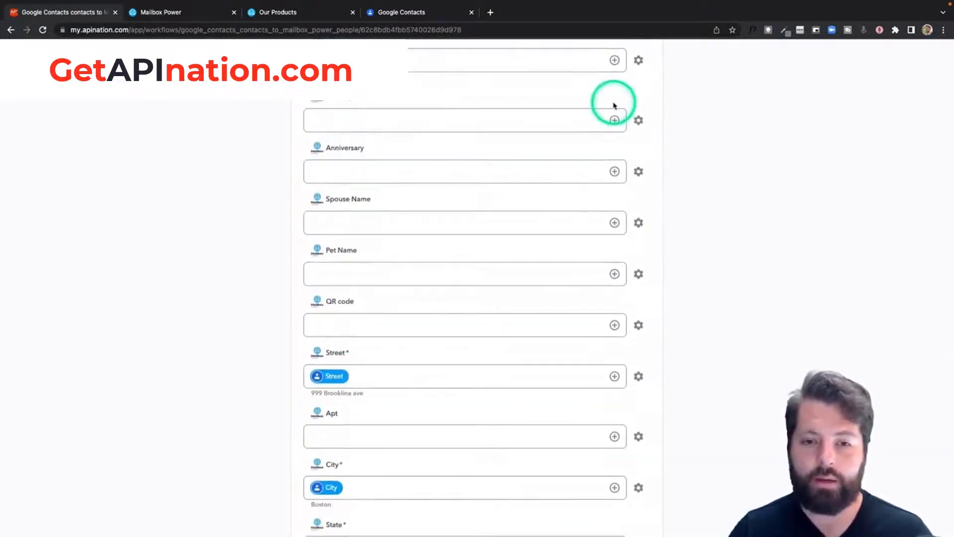
- Map the Mailbox Power Birthday field to the Google Contacts Date of Birth field
left_click(615, 120)
left_click(486, 147)
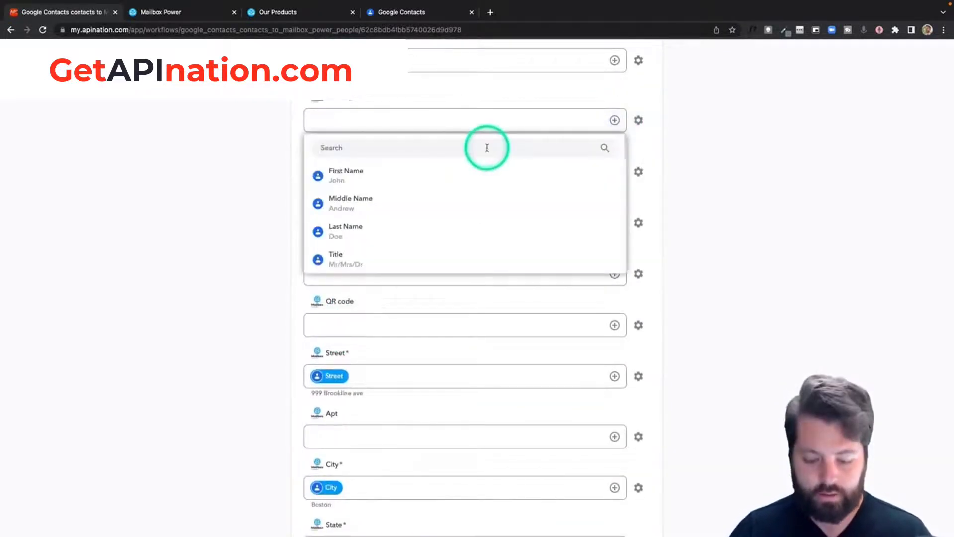
type("bi")
left_click(403, 204)
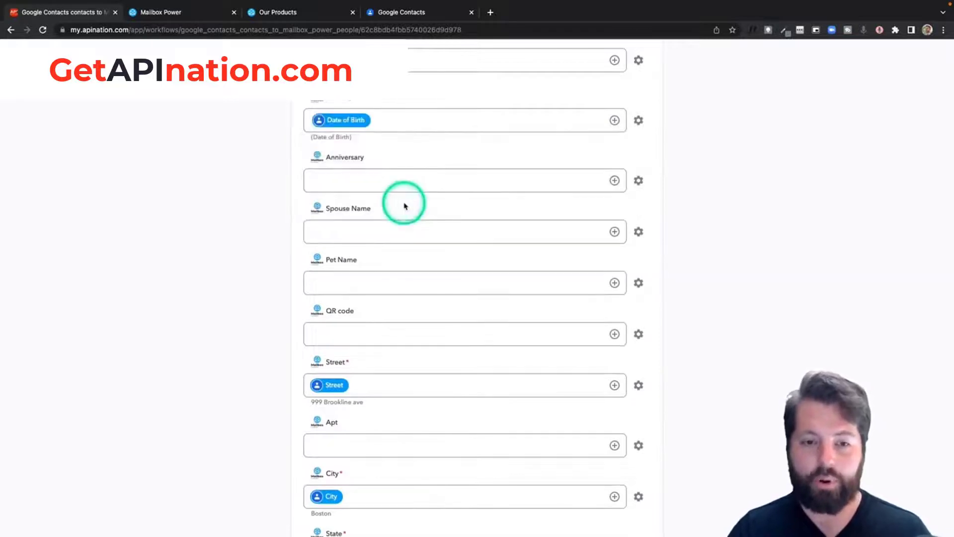
left_click(379, 140)
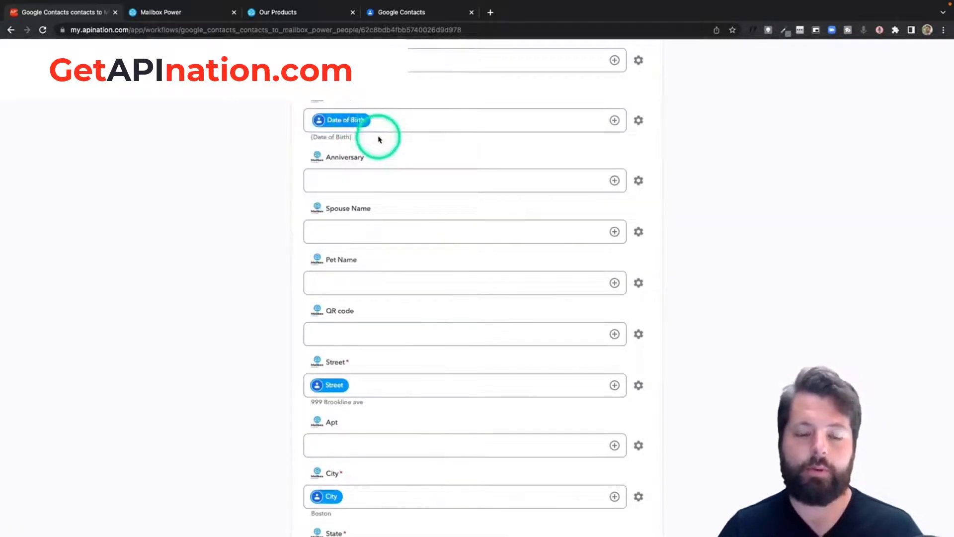
- Activate the Google Contacts to Mailbox Power sync
scroll(378, 139, "down", 5)
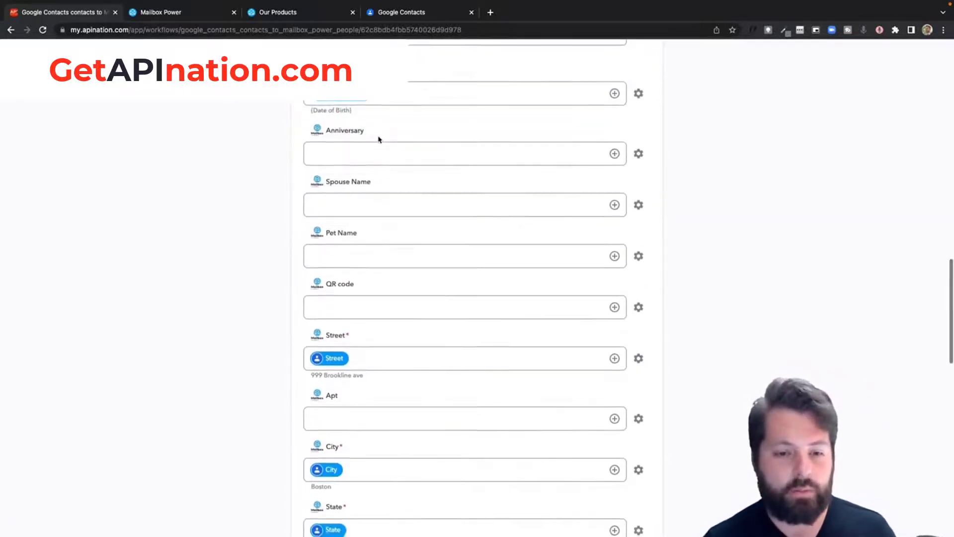
scroll(378, 136, "up", 15)
scroll(378, 137, "up", 10)
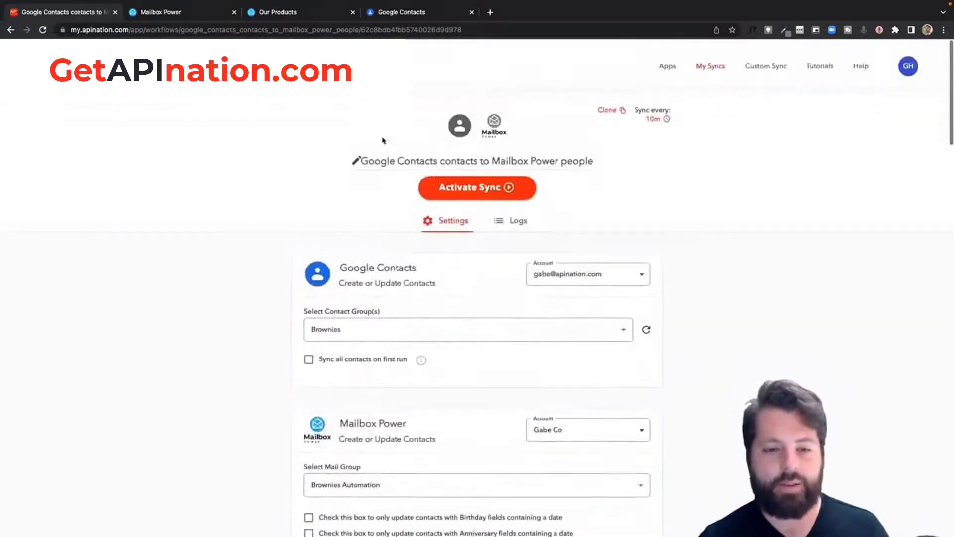
left_click(494, 179)
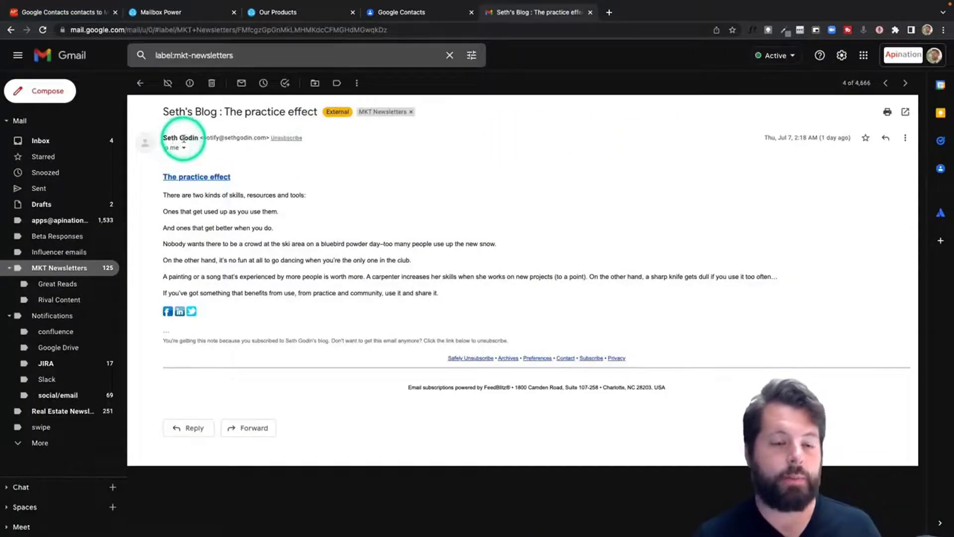
- In Gmail, add the sender of the open newsletter to the contacts and open the new contact for editing
mouse_move(183, 139)
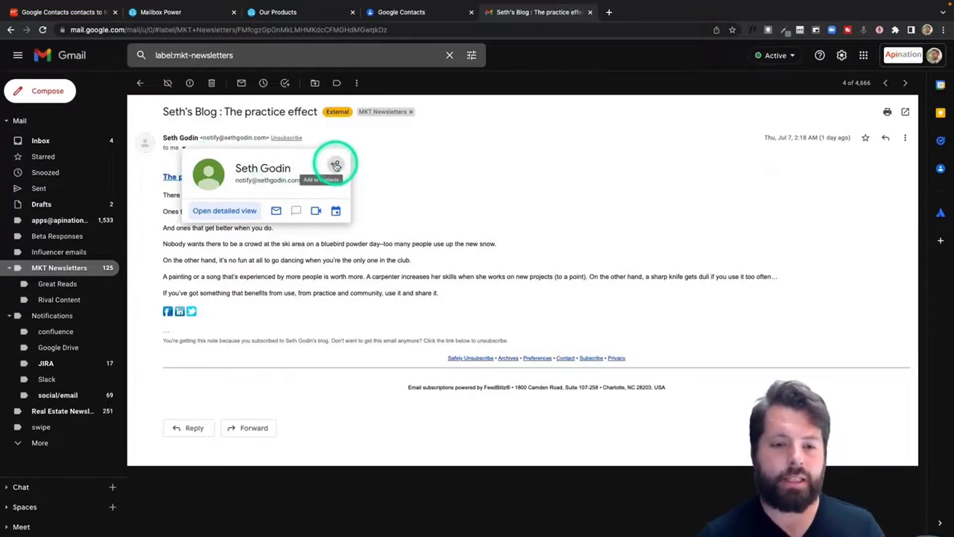
left_click(336, 166)
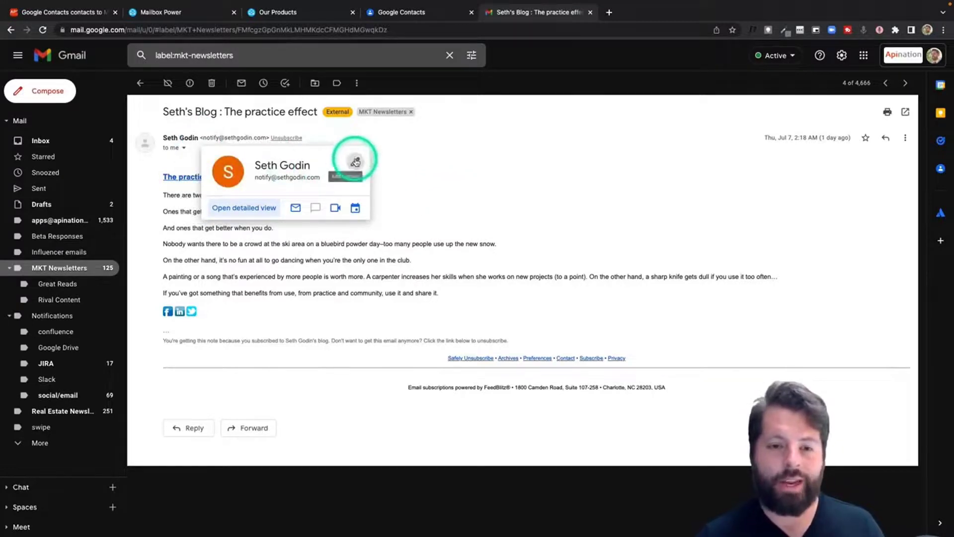
left_click(356, 162)
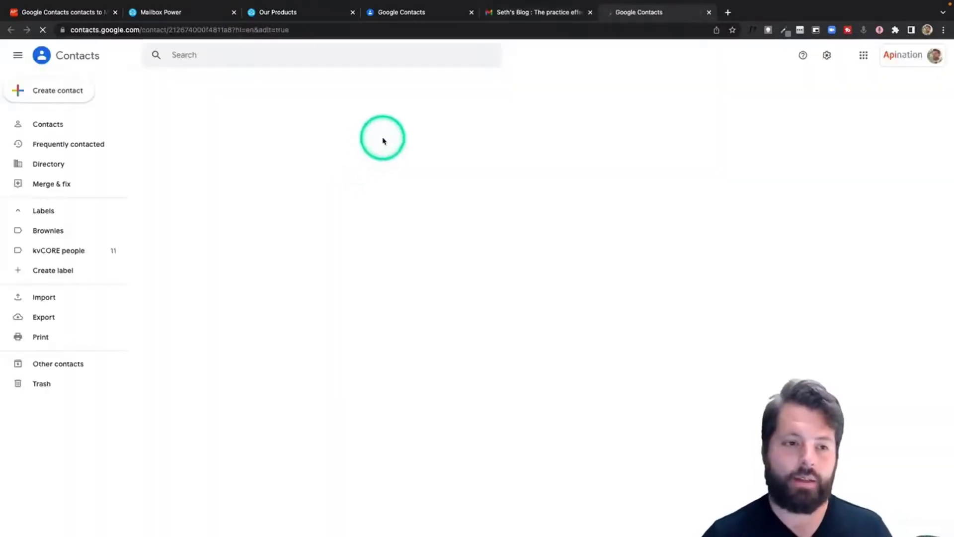
- Apply the Brownies label to the newsletter sender's contact and return to the email in Gmail
left_click(279, 137)
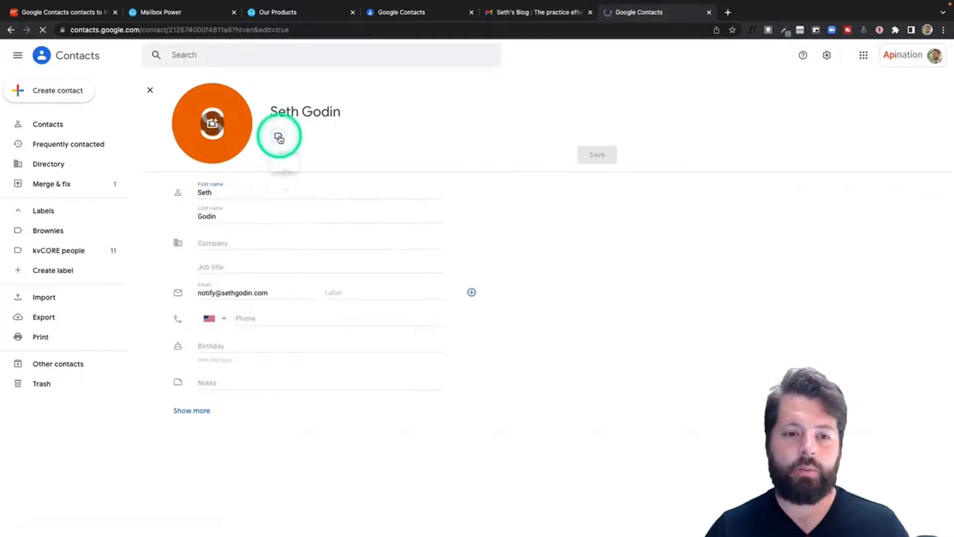
left_click(309, 173)
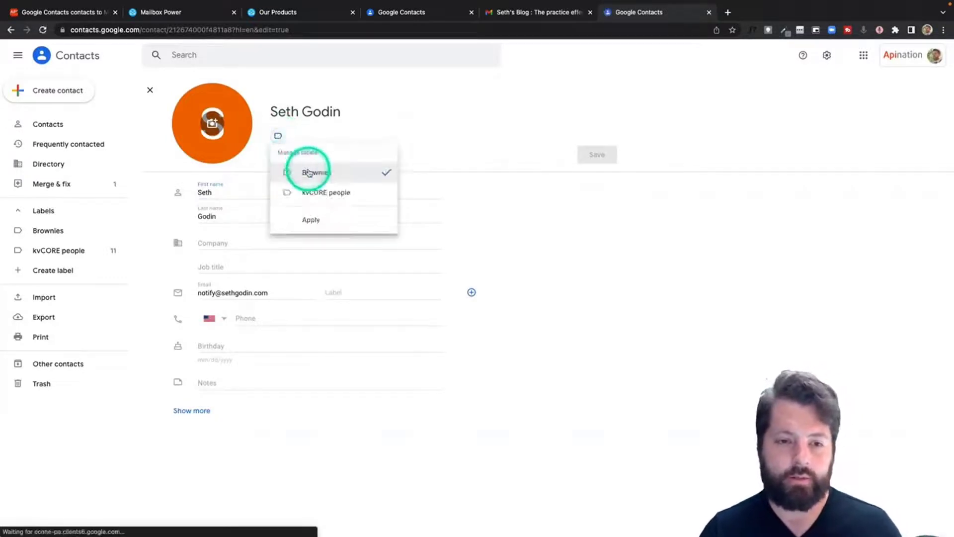
left_click(341, 219)
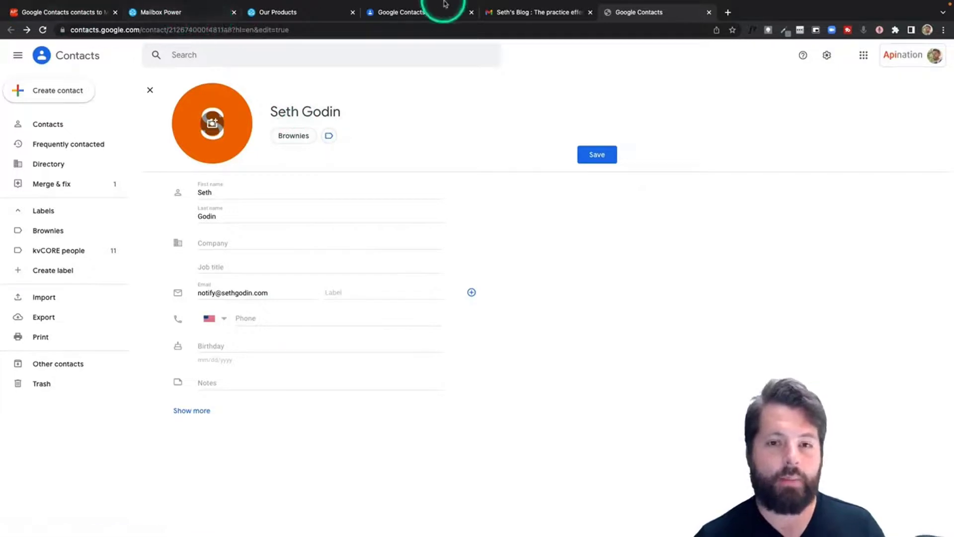
left_click(517, 12)
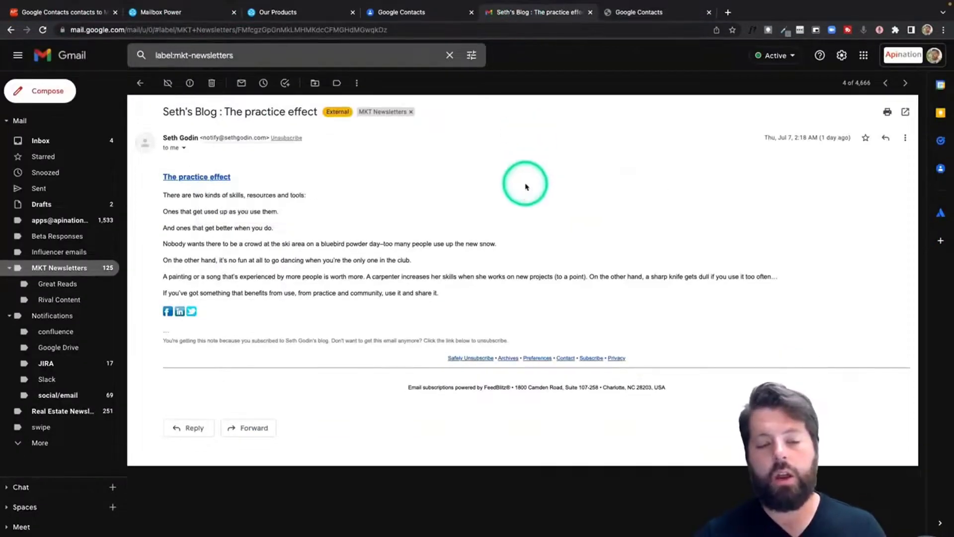